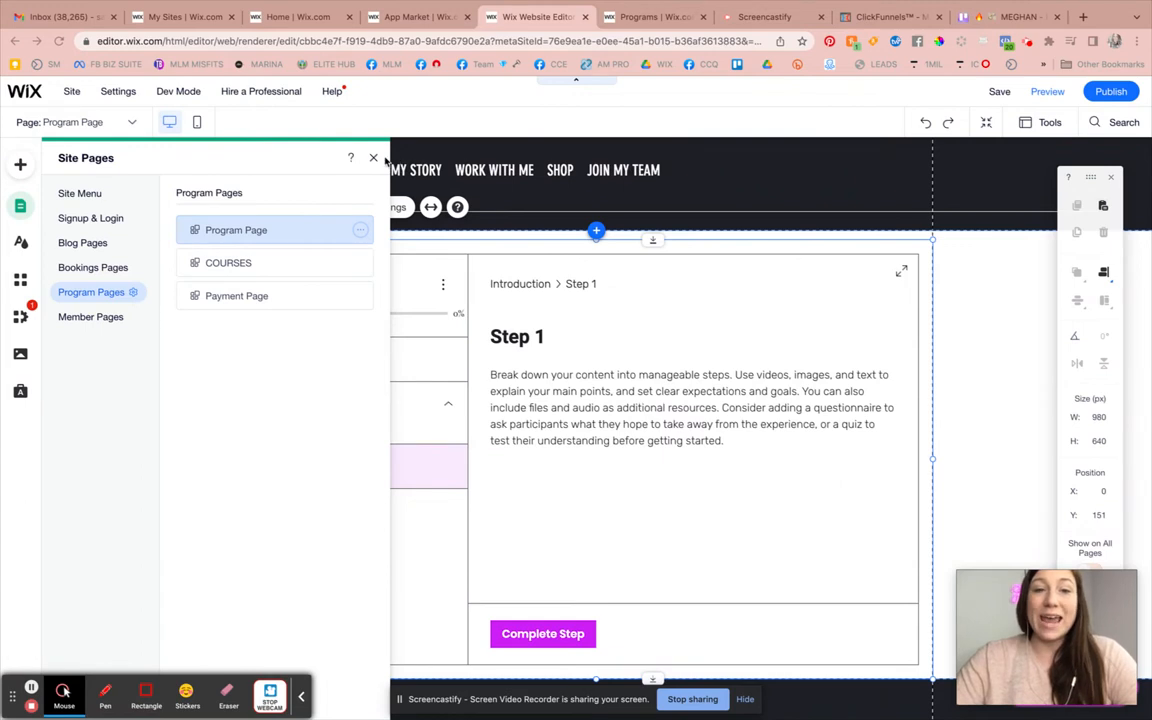
Step: Close the editor's Site Pages panel and switch to the site dashboard's list of online programs
left_click(374, 158)
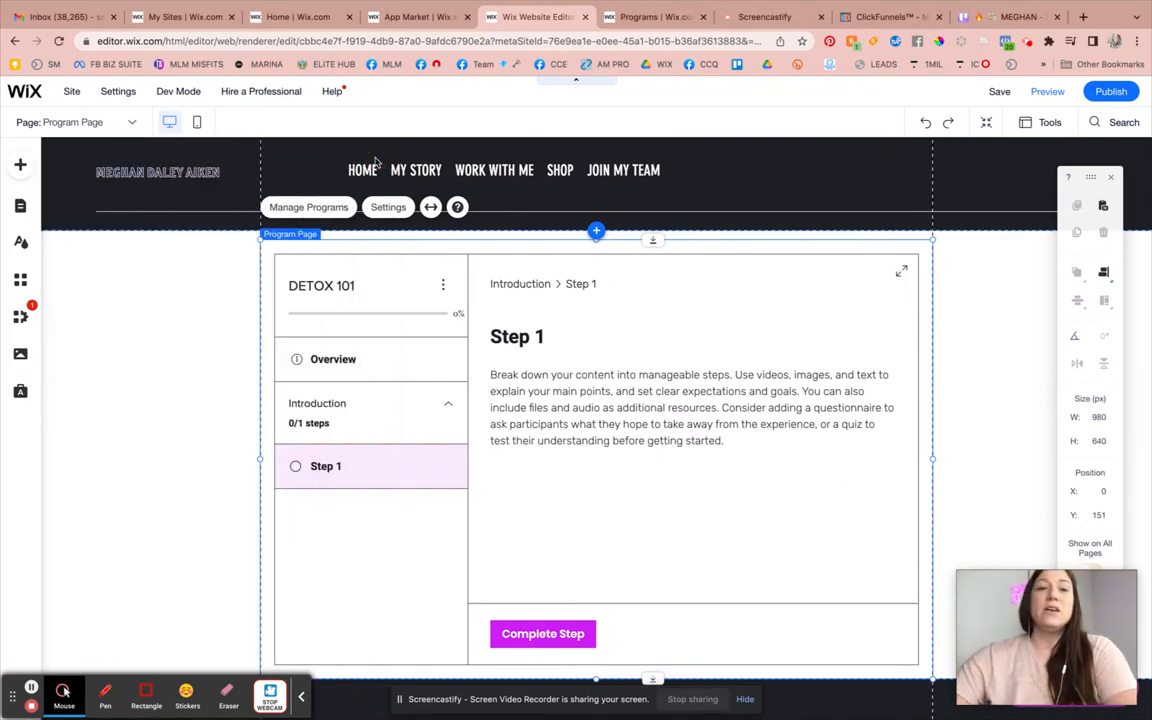
left_click(652, 18)
scroll(461, 218, "up", 3)
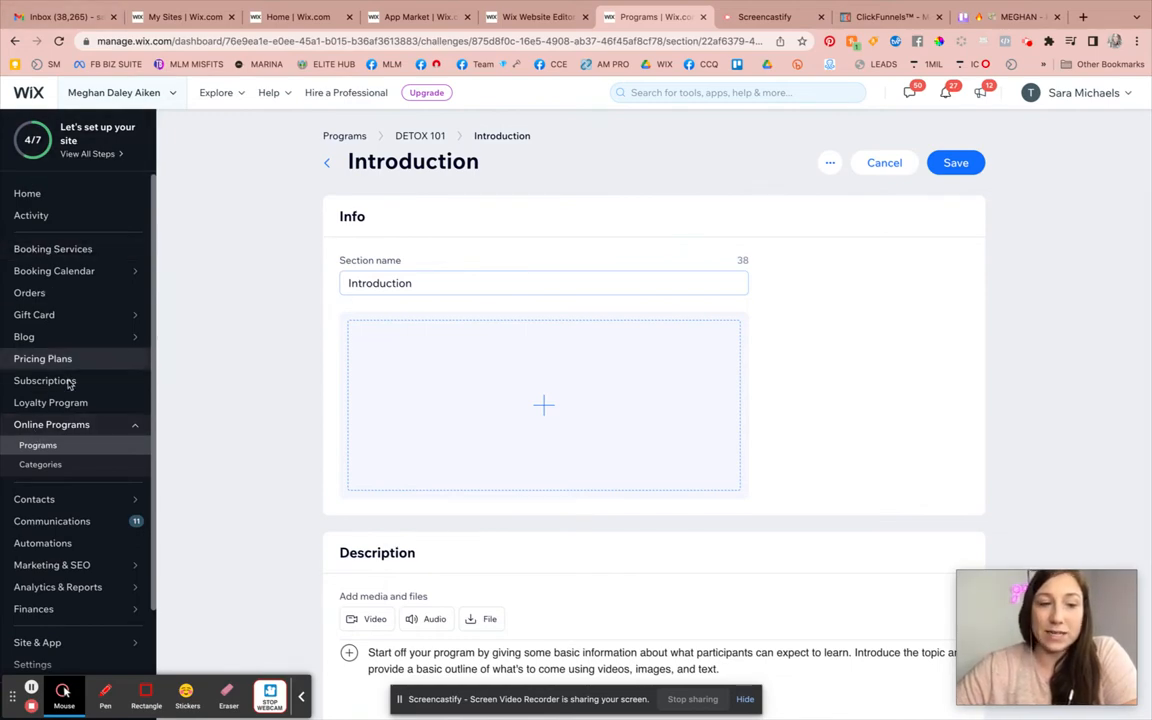
mouse_move(50, 437)
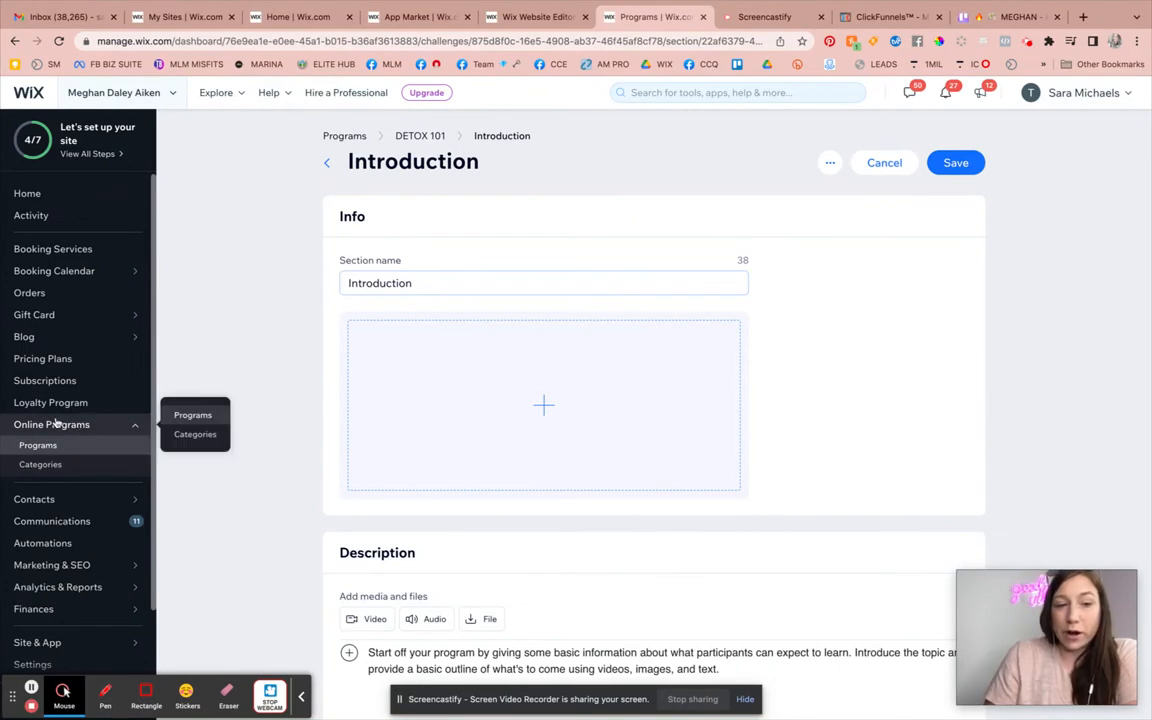
left_click(59, 446)
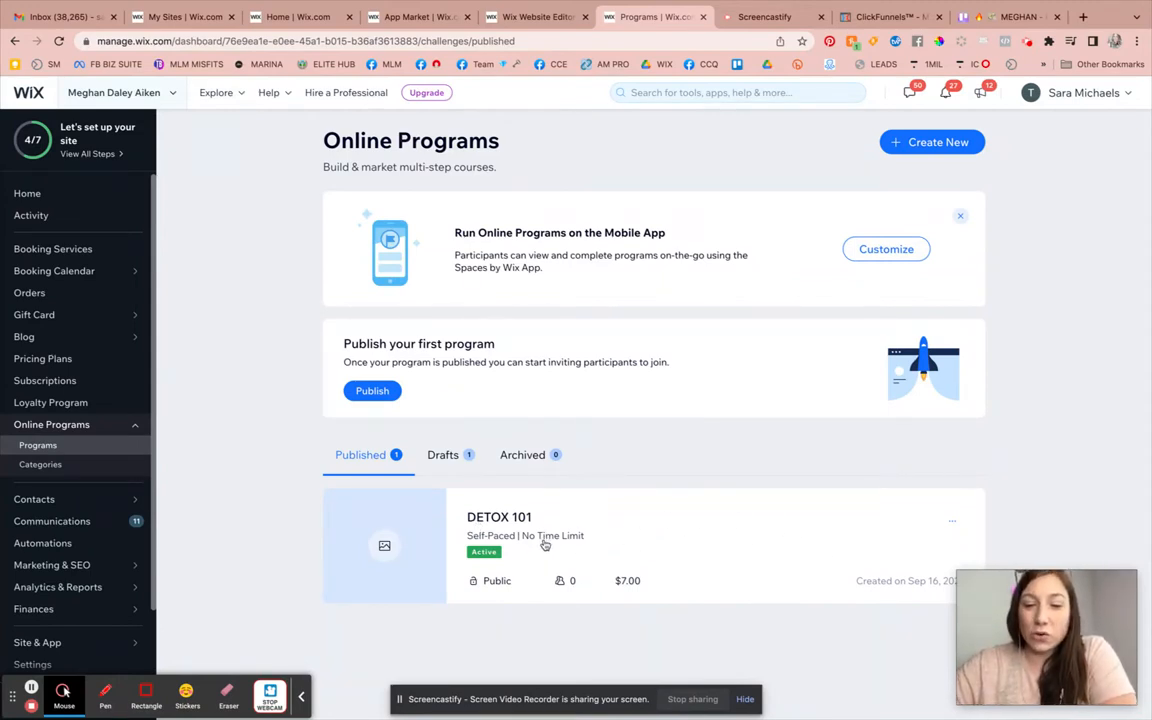
Step: Review the Basic Info in the DETOX 101 program's settings, then return to the program's overview page
left_click(953, 523)
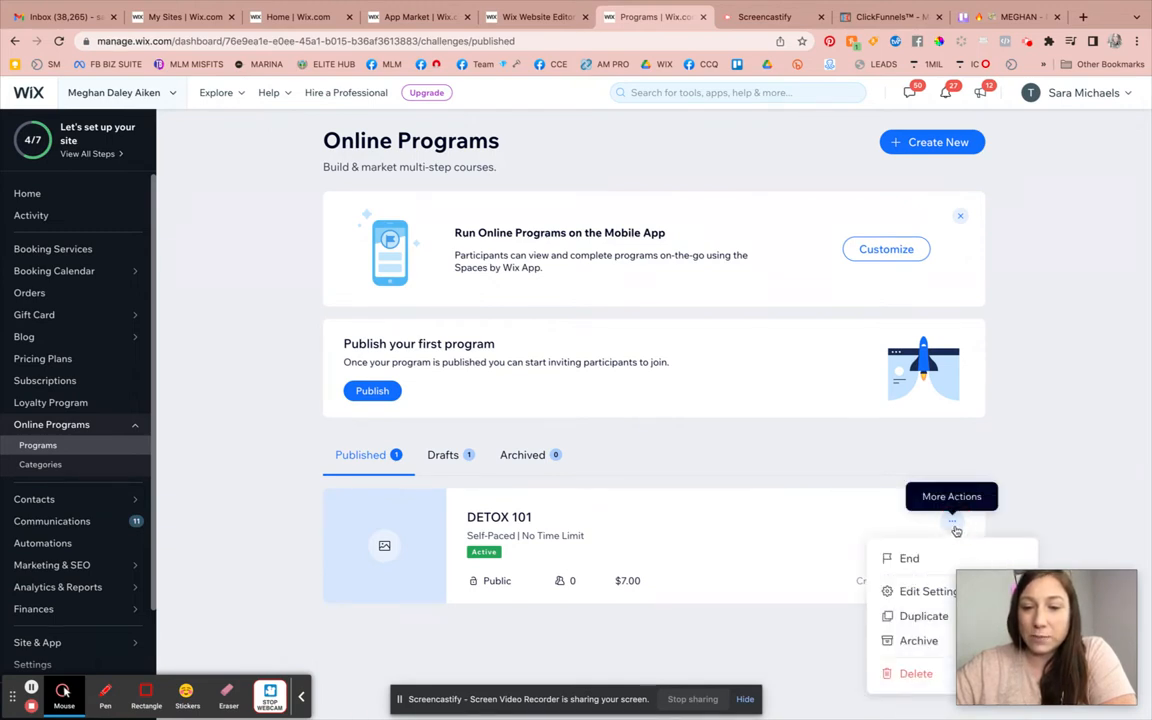
left_click(912, 594)
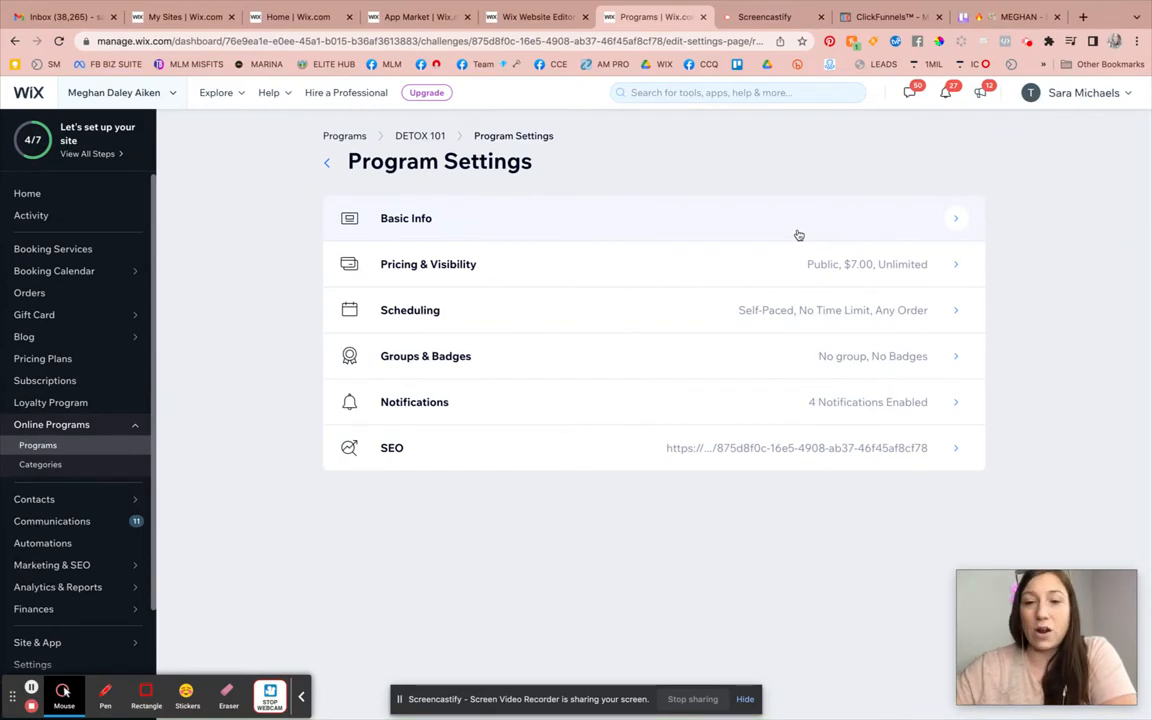
left_click(753, 226)
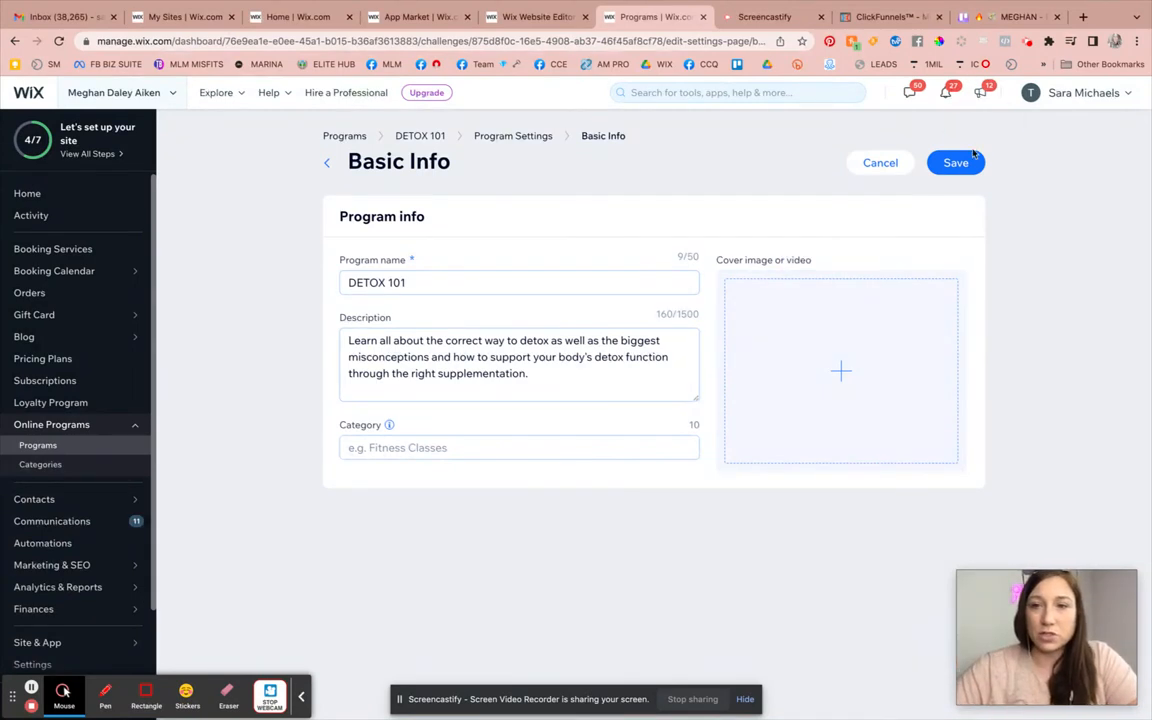
left_click(326, 164)
left_click(326, 164)
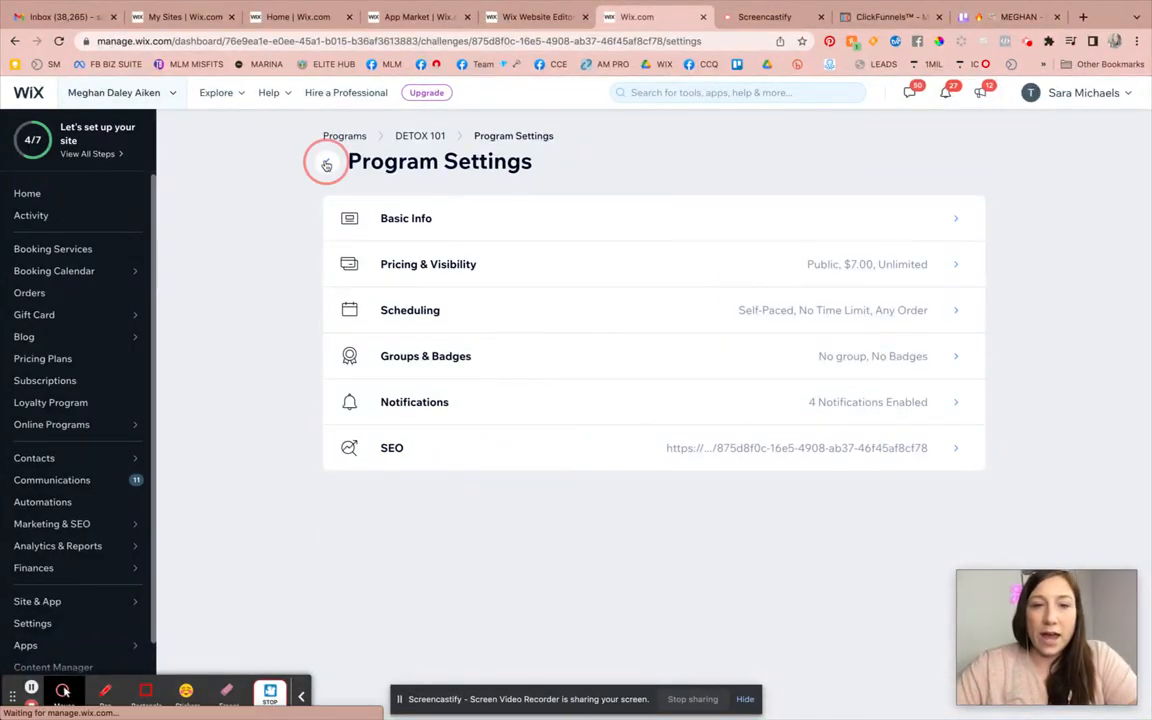
Step: Examine the DETOX 101 program's details, participants and content outline, including the options for adding steps and sections
scroll(681, 290, "down", 2)
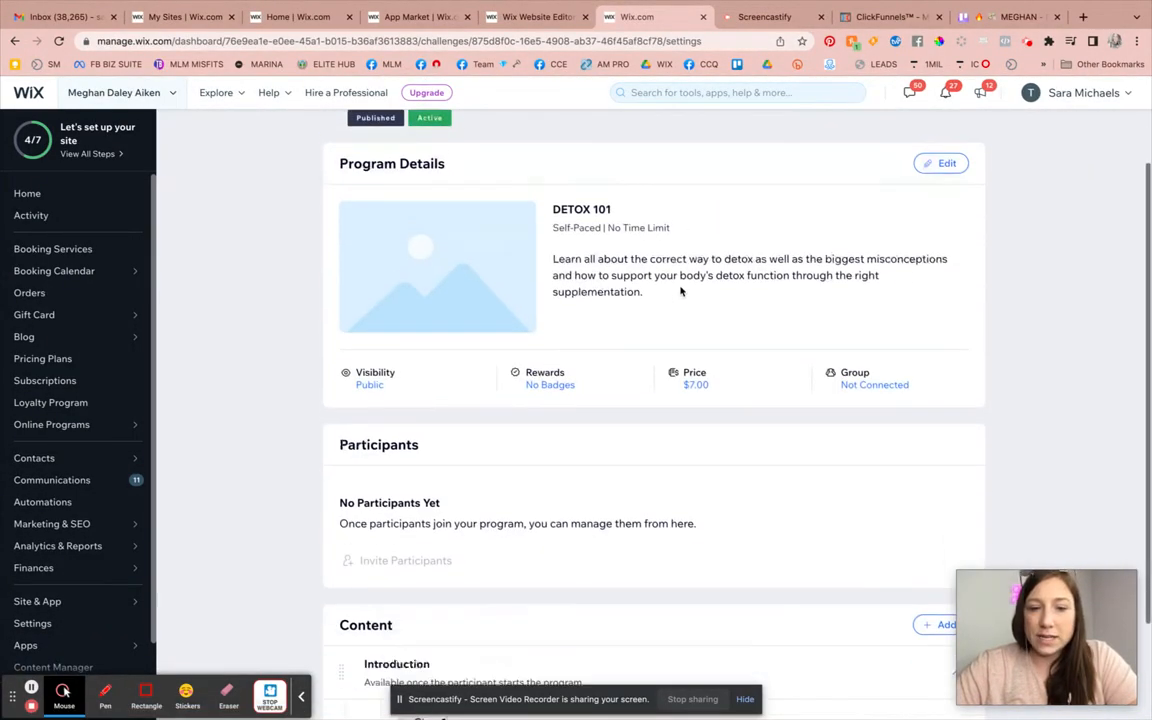
scroll(681, 290, "up", 2)
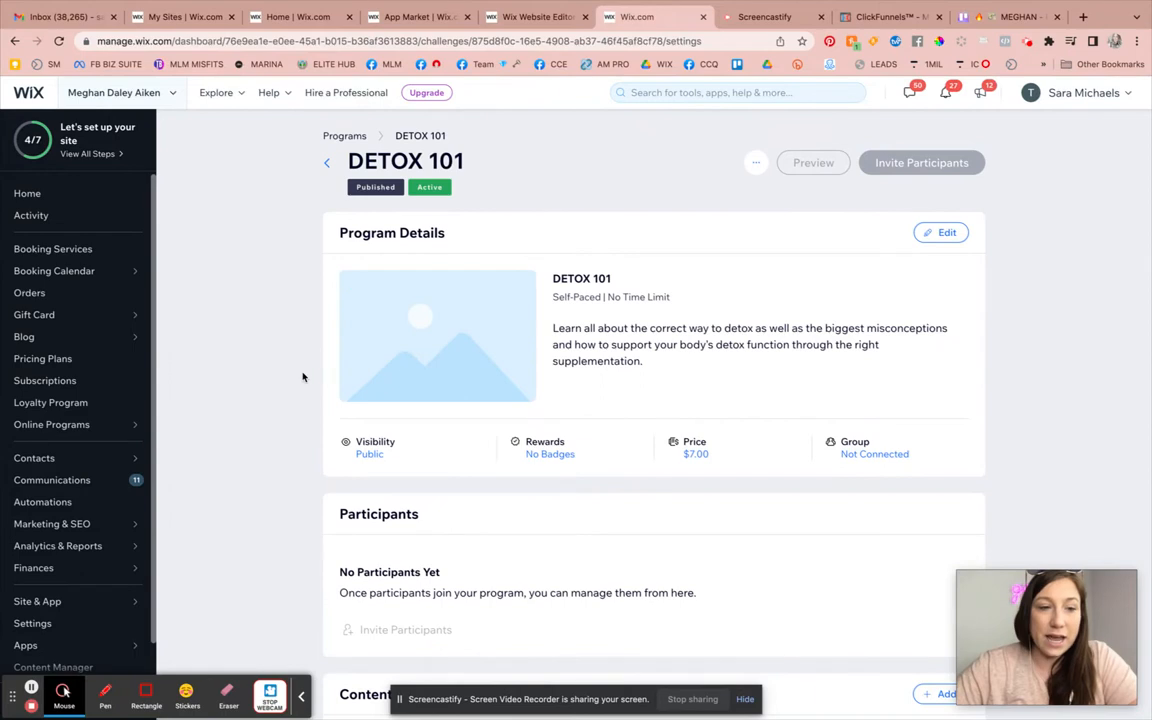
left_click(323, 163)
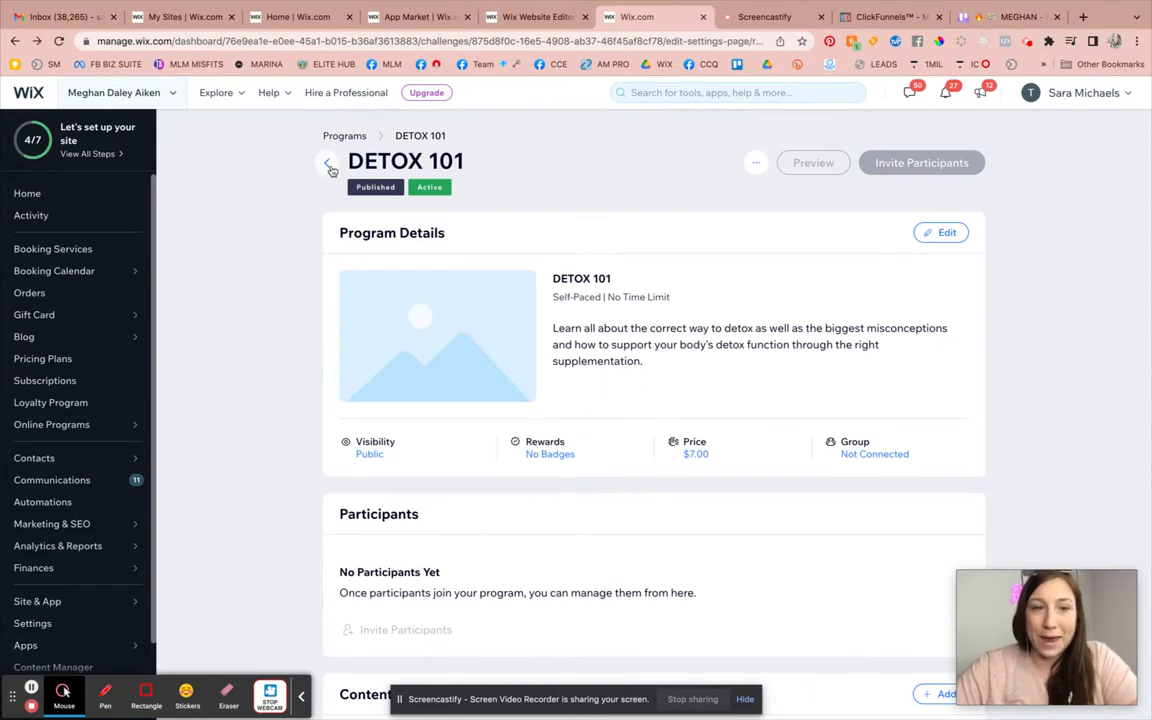
left_click(326, 167)
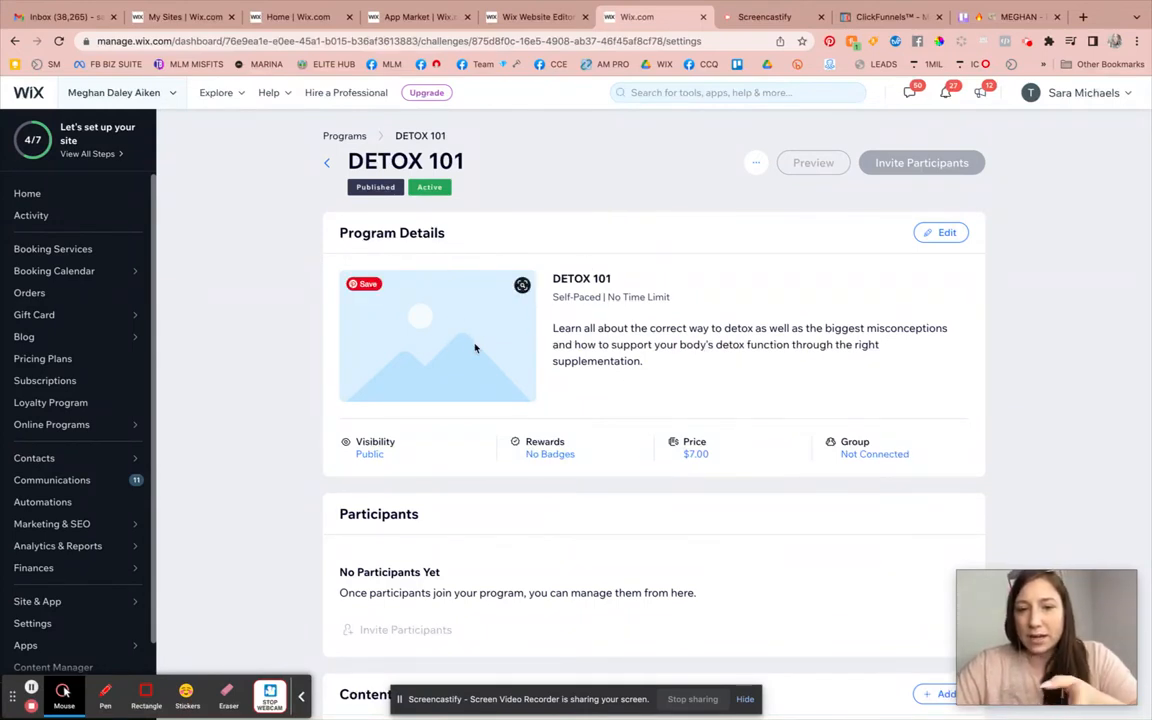
scroll(680, 430, "down", 3)
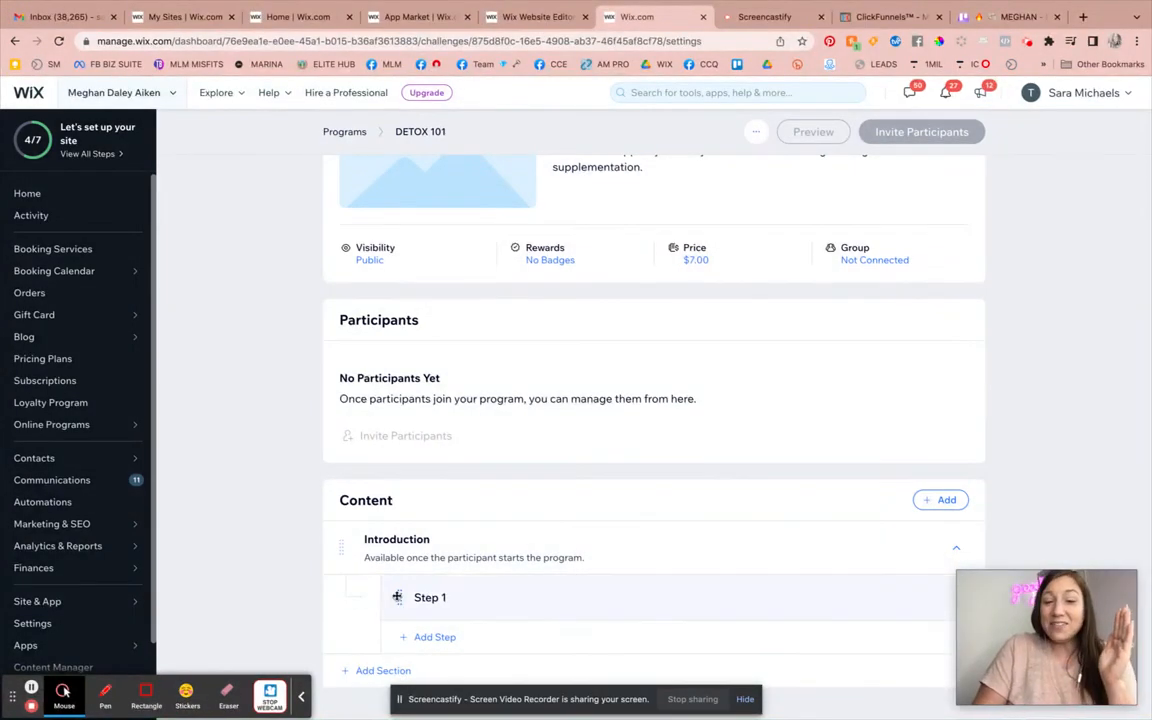
mouse_move(463, 645)
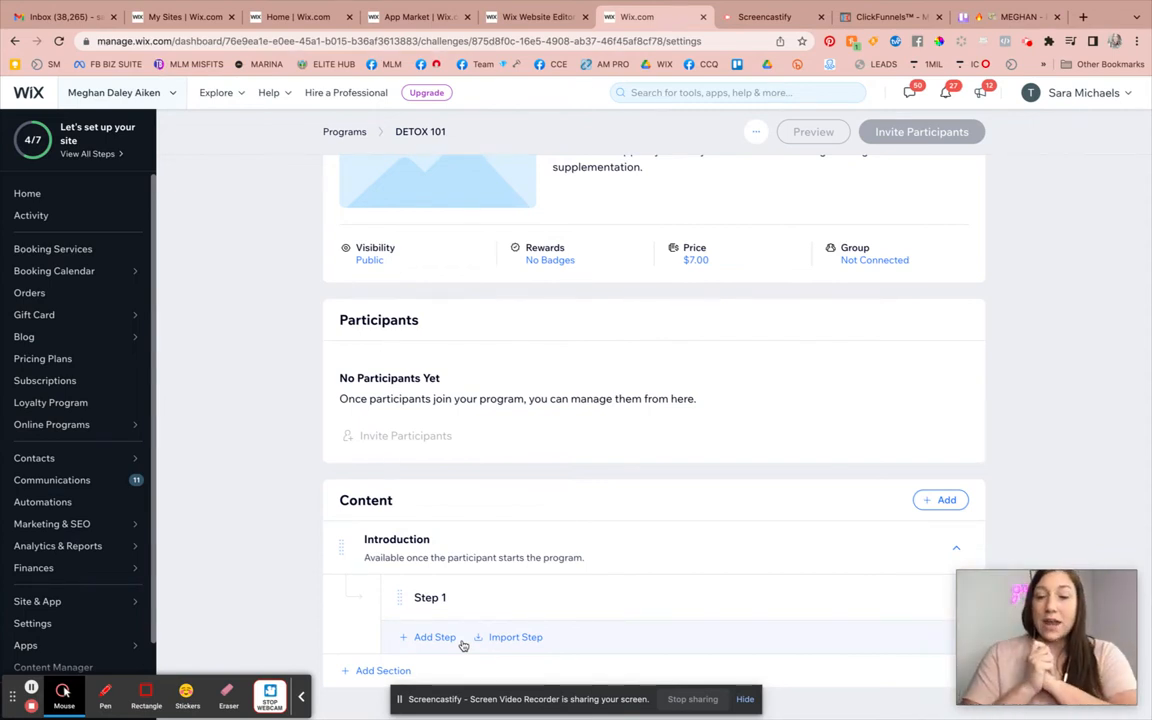
left_click(948, 502)
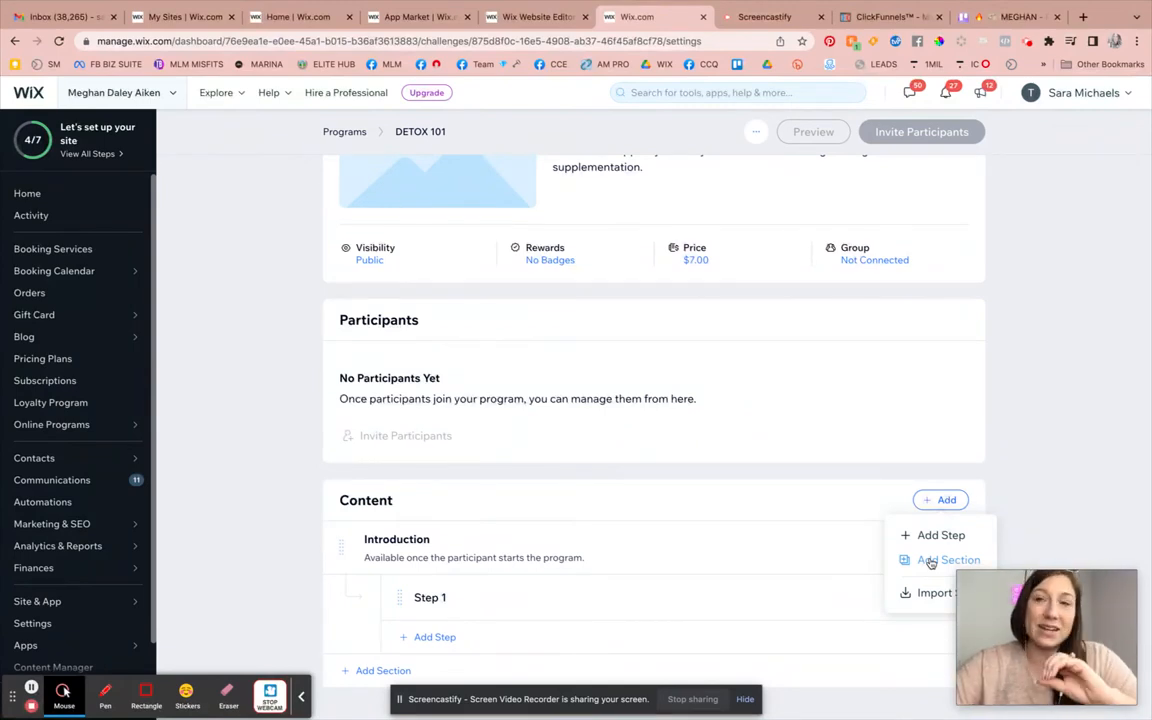
left_click(768, 523)
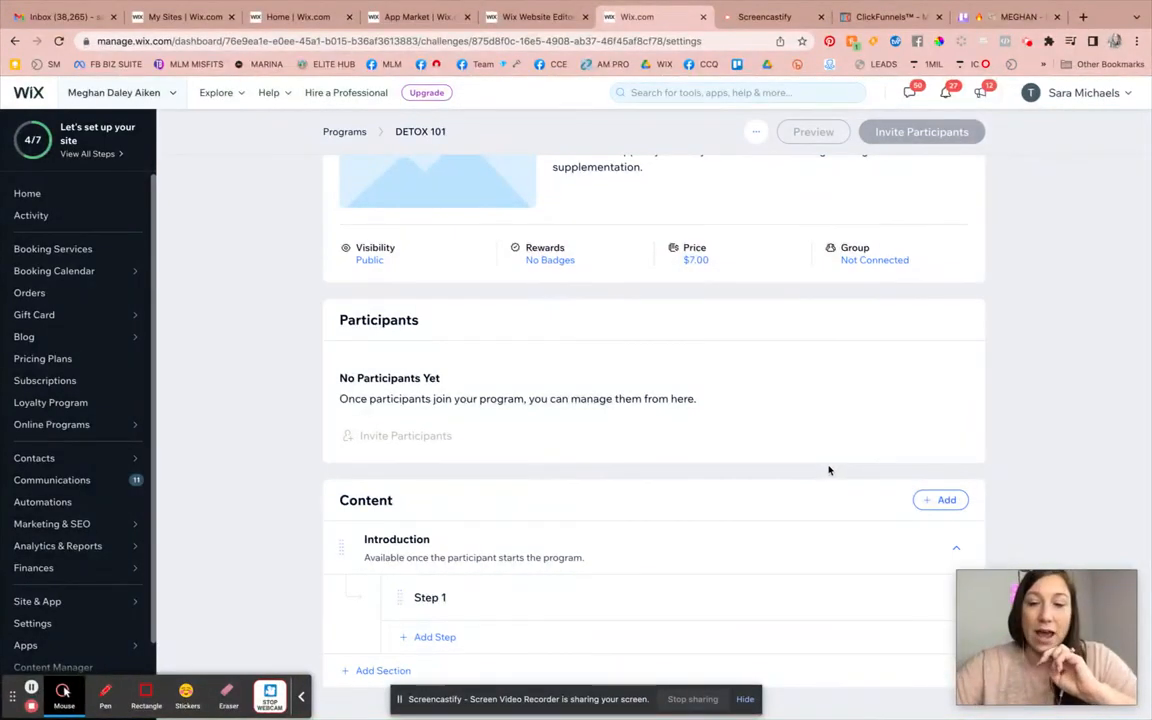
Step: Delete Step 1 from the Introduction section of the DETOX 101 program and confirm the deletion
mouse_move(764, 555)
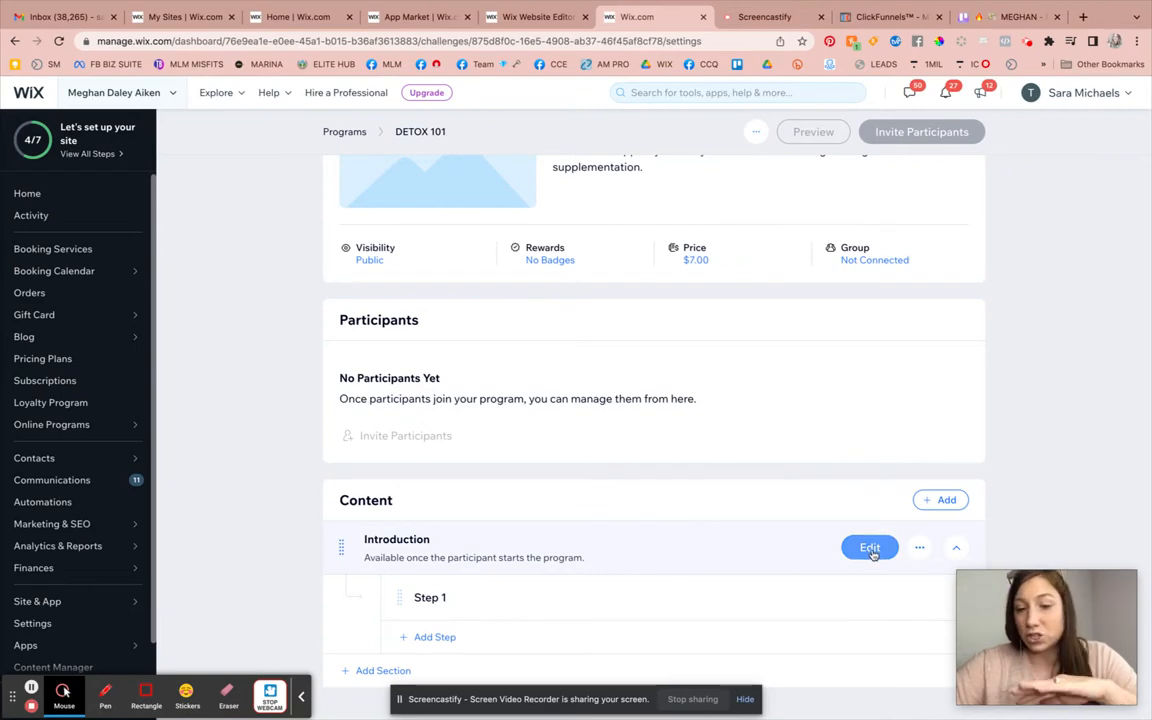
left_click(948, 598)
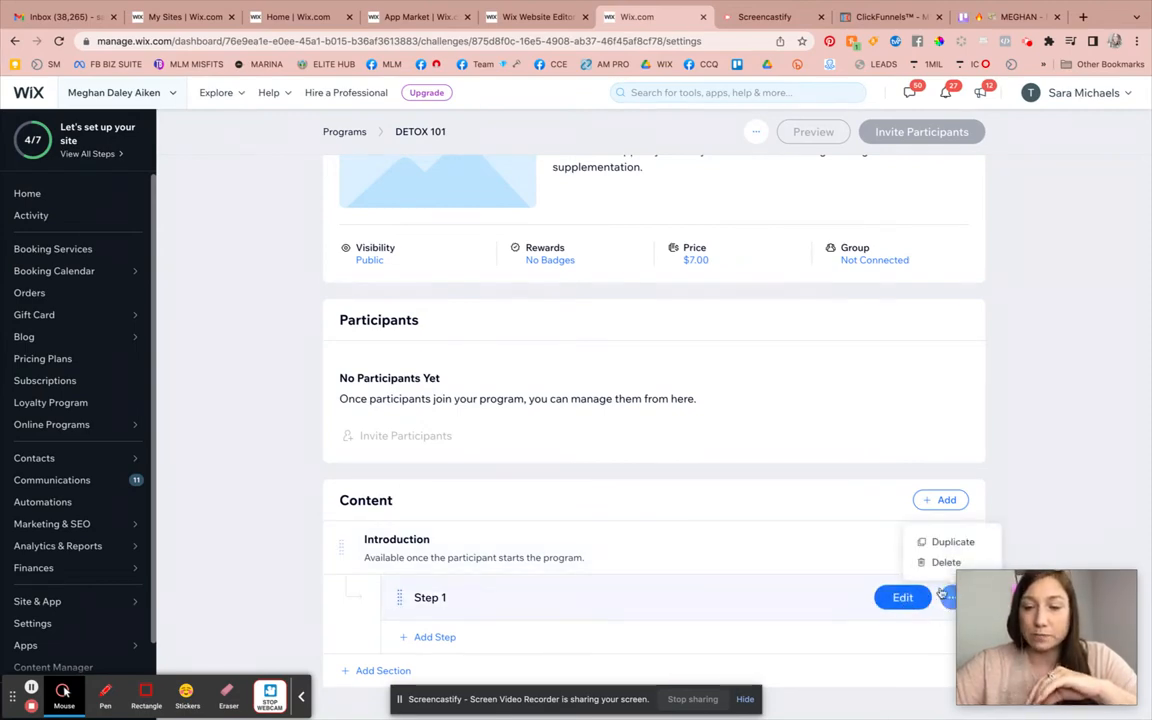
left_click(942, 563)
left_click(701, 432)
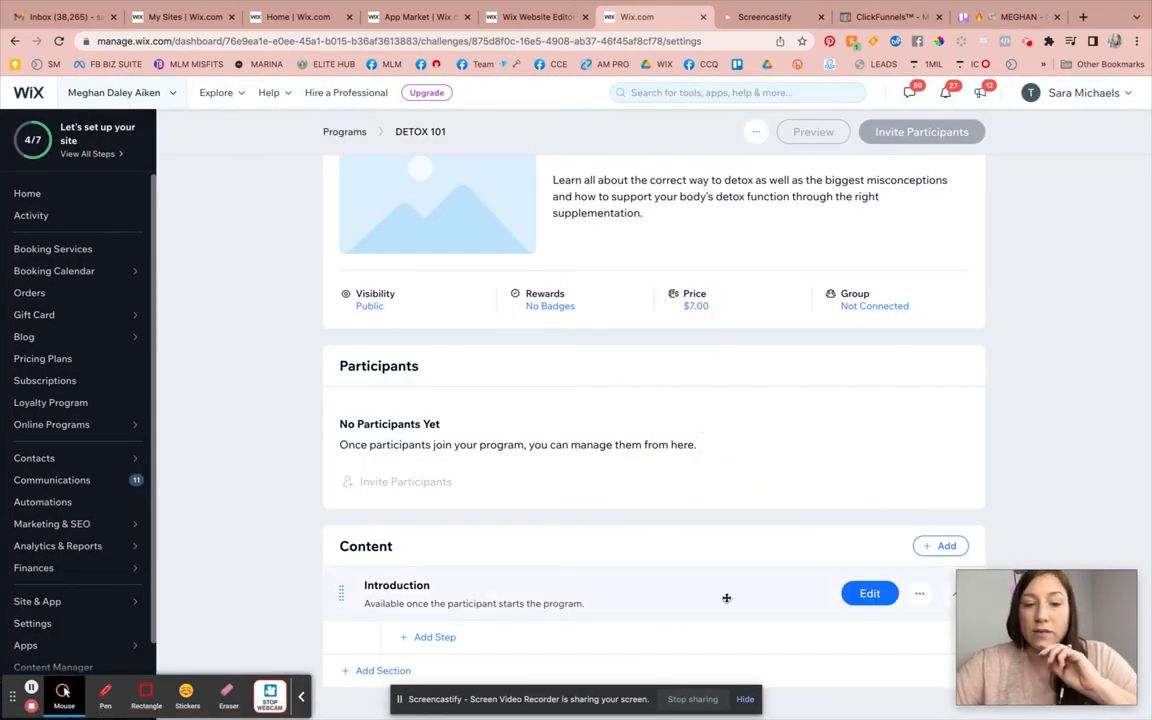
Step: Rename the program's Introduction section as "Start Here - Introduction 👋"
left_click(868, 594)
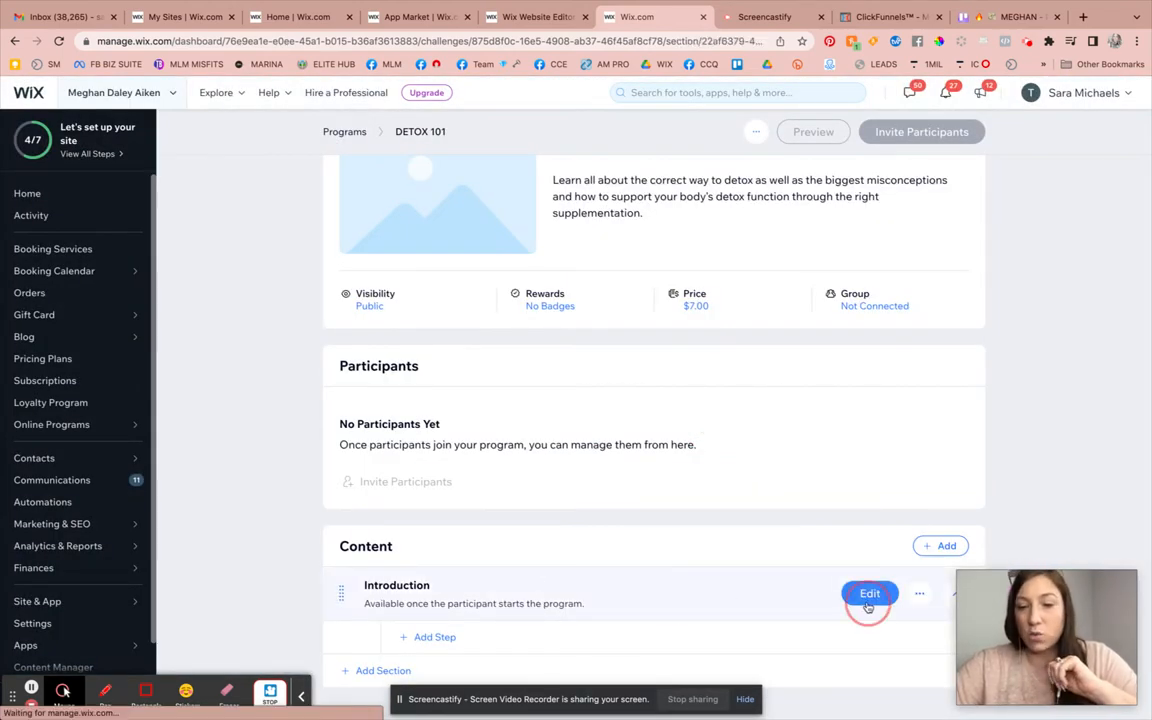
double_click(463, 283)
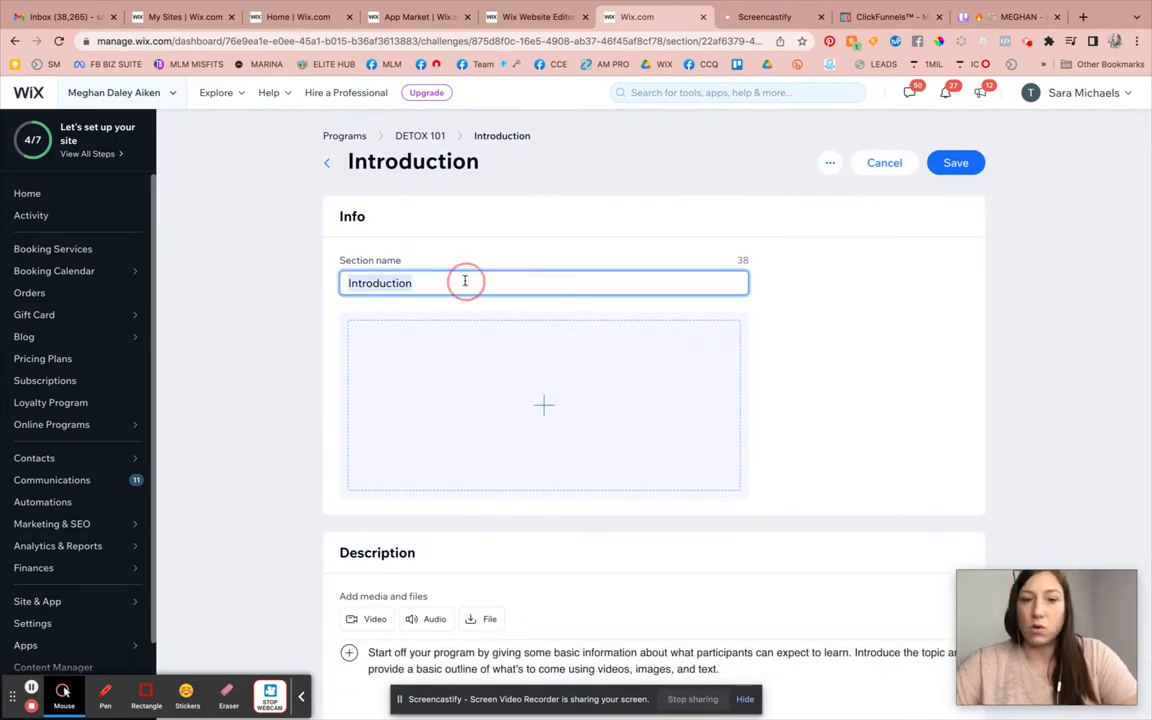
key("BackSpace")
type("INtro")
key("BackSpace")
key("BackSpace")
key("BackSpace")
key("BackSpace")
key("BackSpace")
type("Start H")
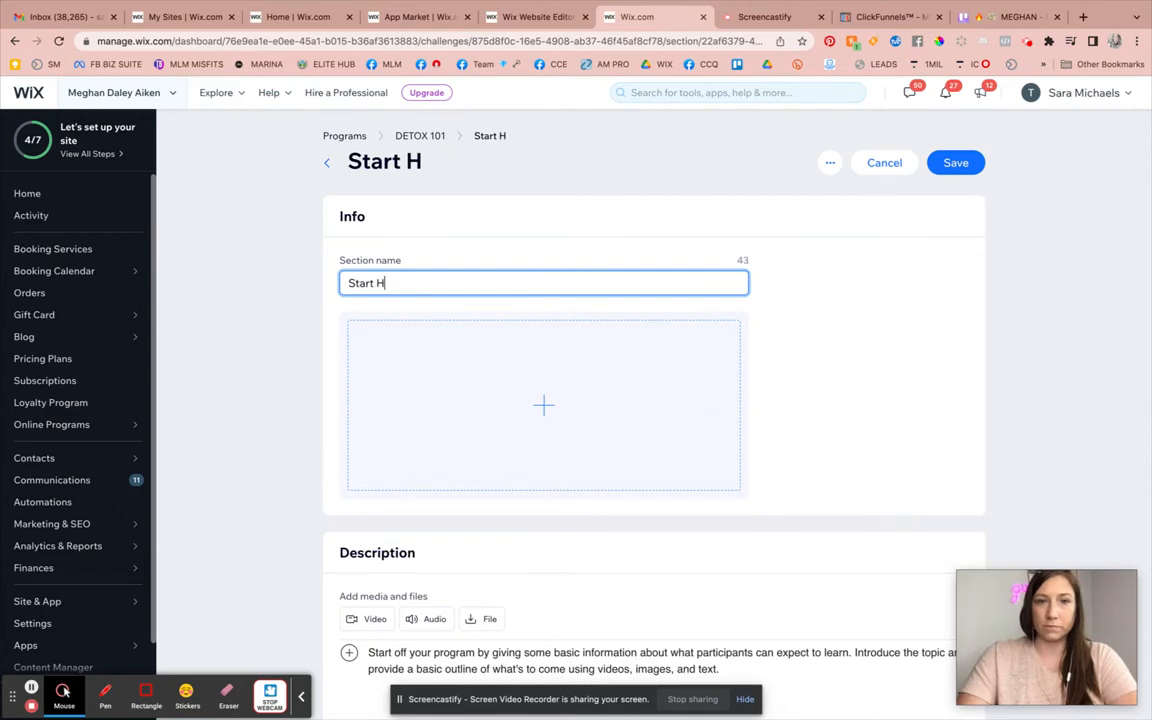
type("ere - Introduction wave")
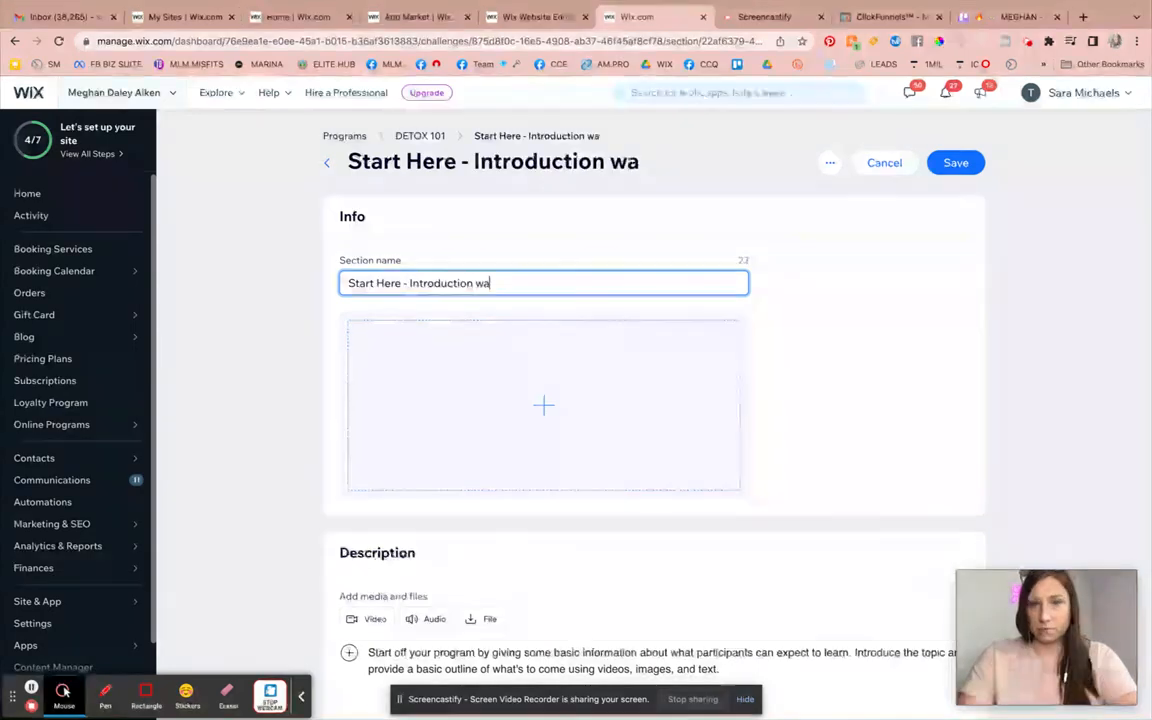
left_click(870, 305)
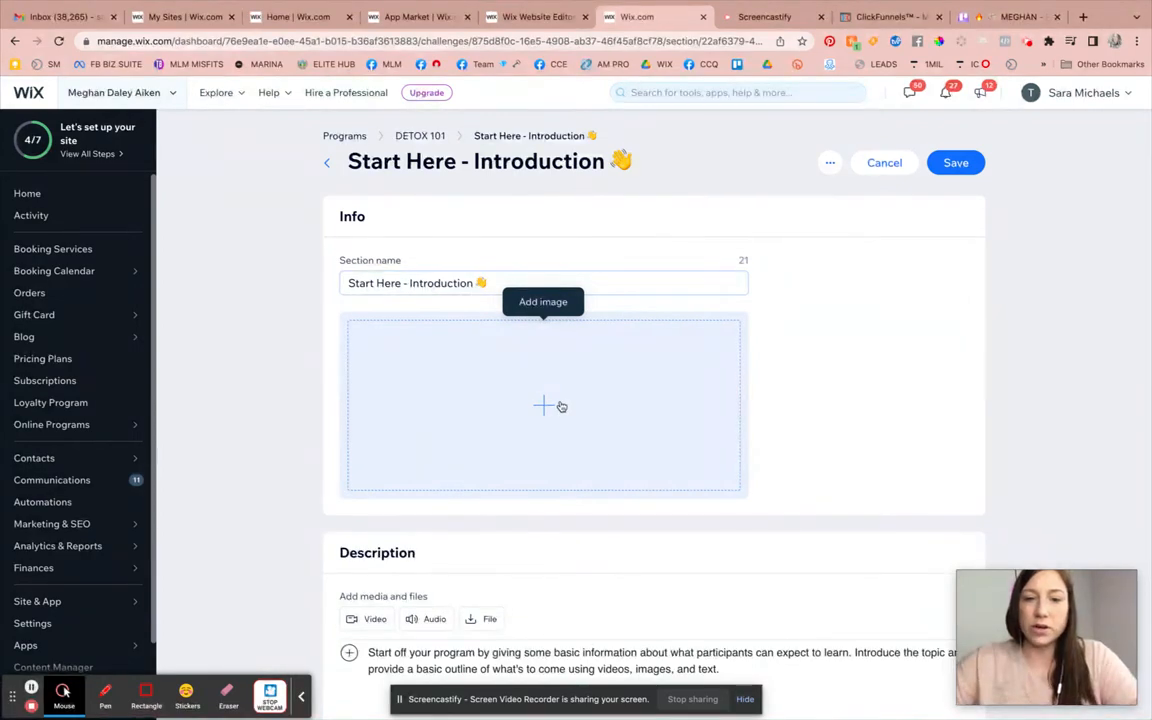
Step: Check the embed and upload options for adding a video to the section description, without adding one
scroll(561, 406, "down", 3)
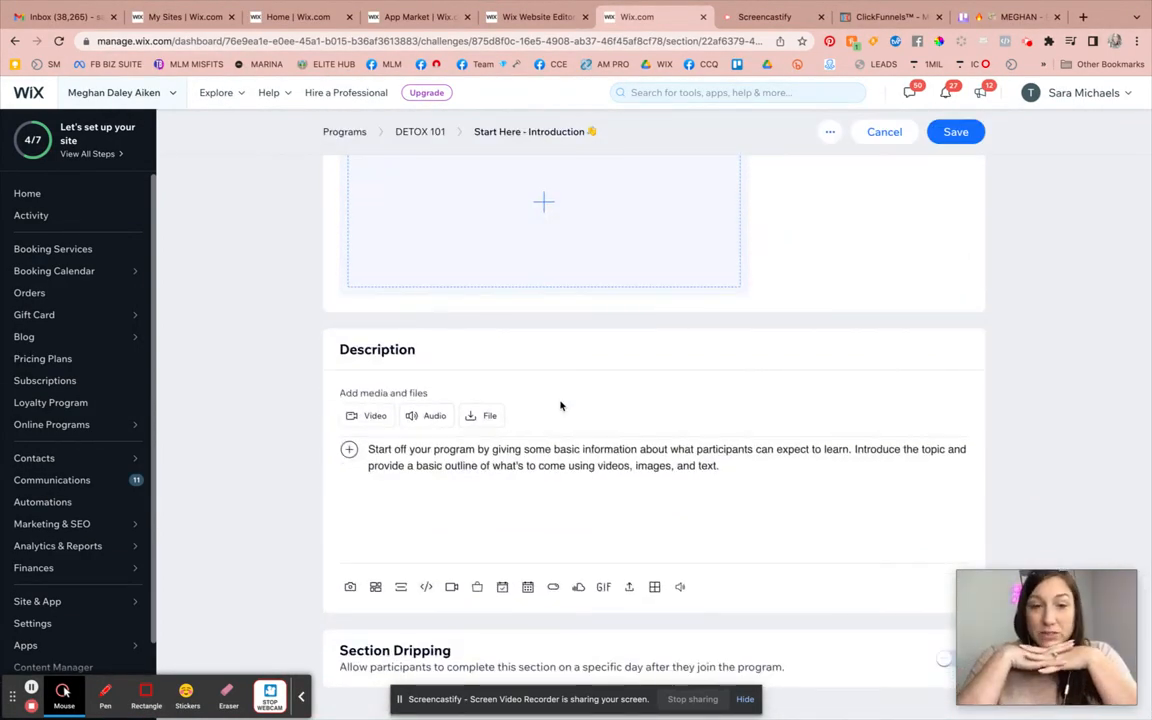
left_click(378, 419)
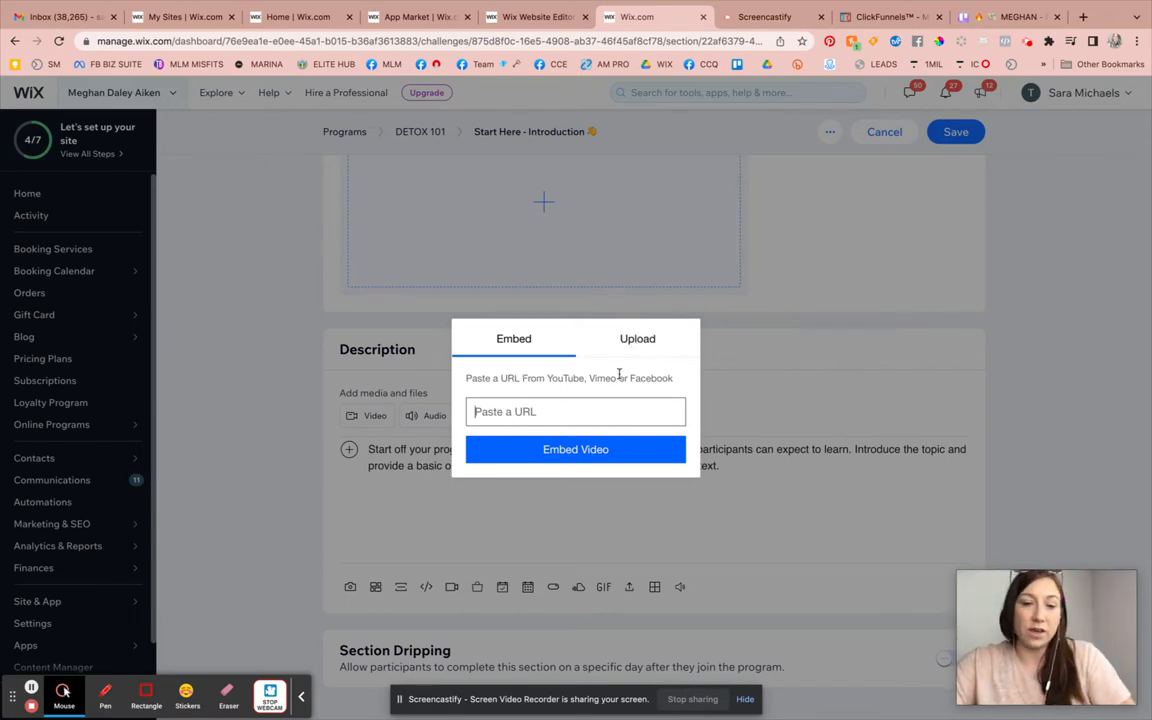
left_click(655, 338)
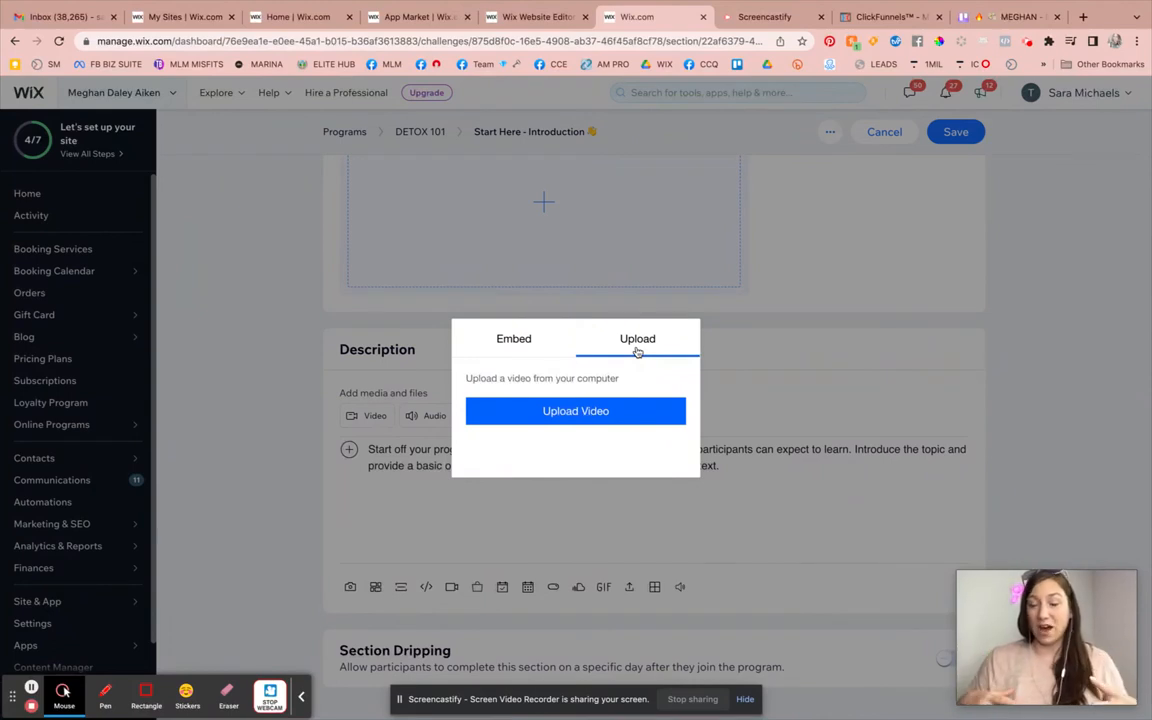
left_click(516, 339)
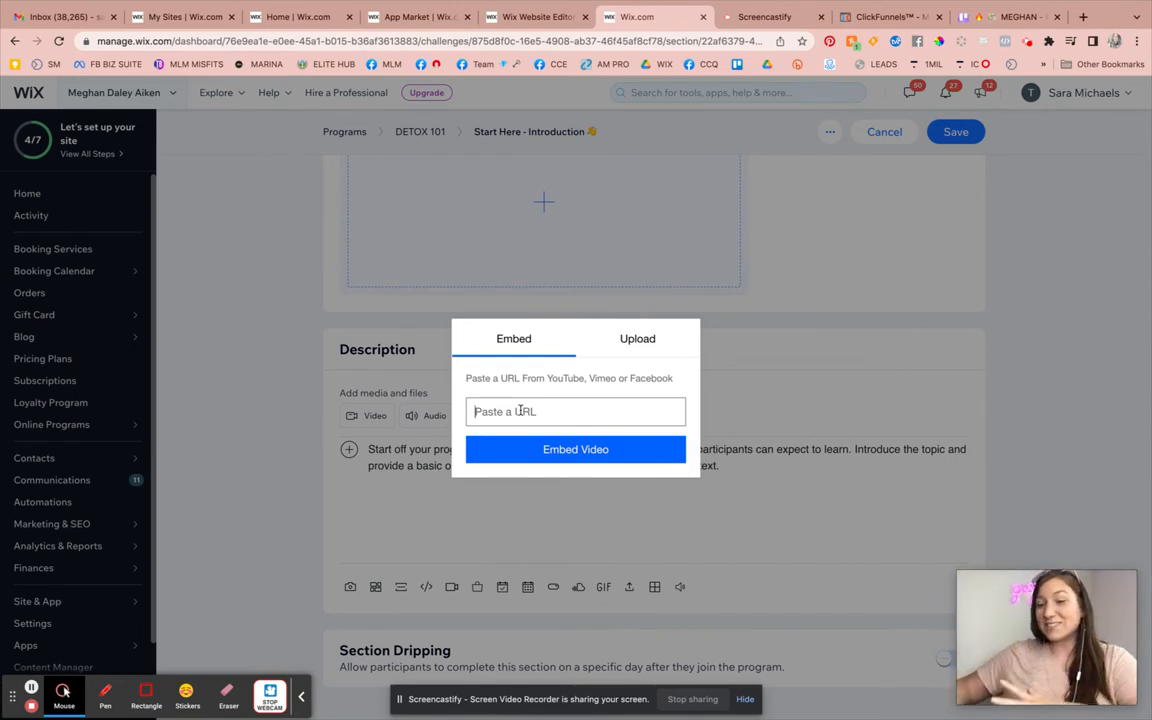
left_click(773, 372)
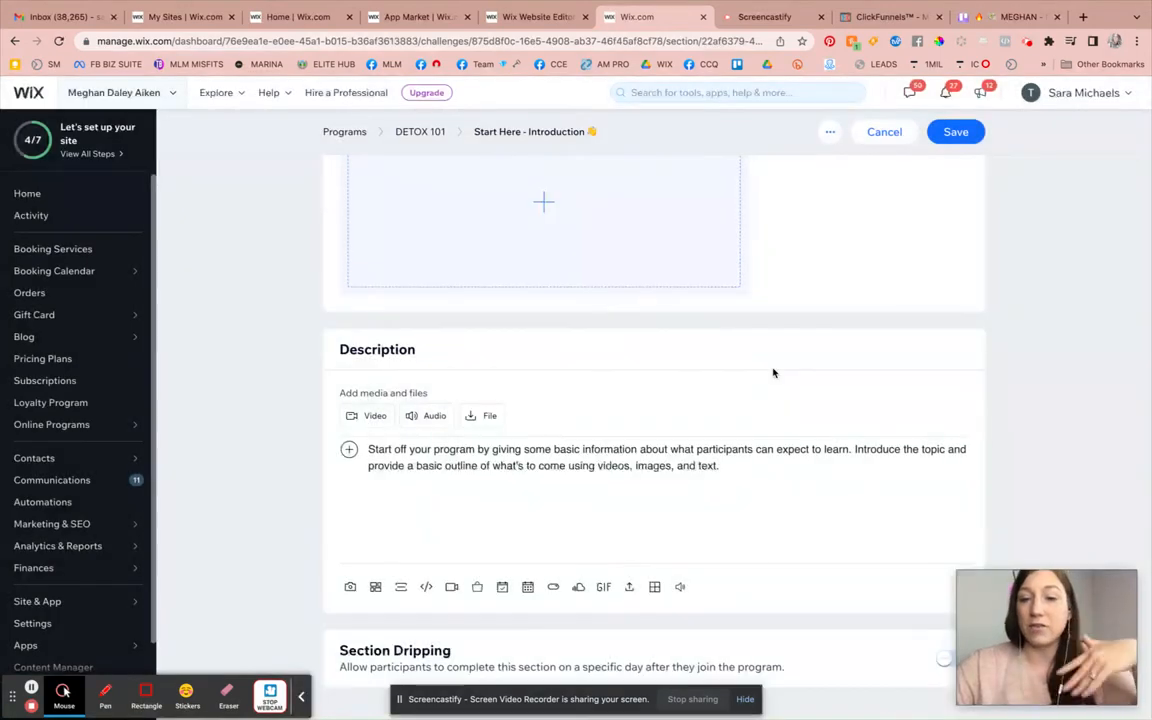
Step: Check the audio upload and embed options and the media file chooser for the section description, without adding anything
left_click(420, 418)
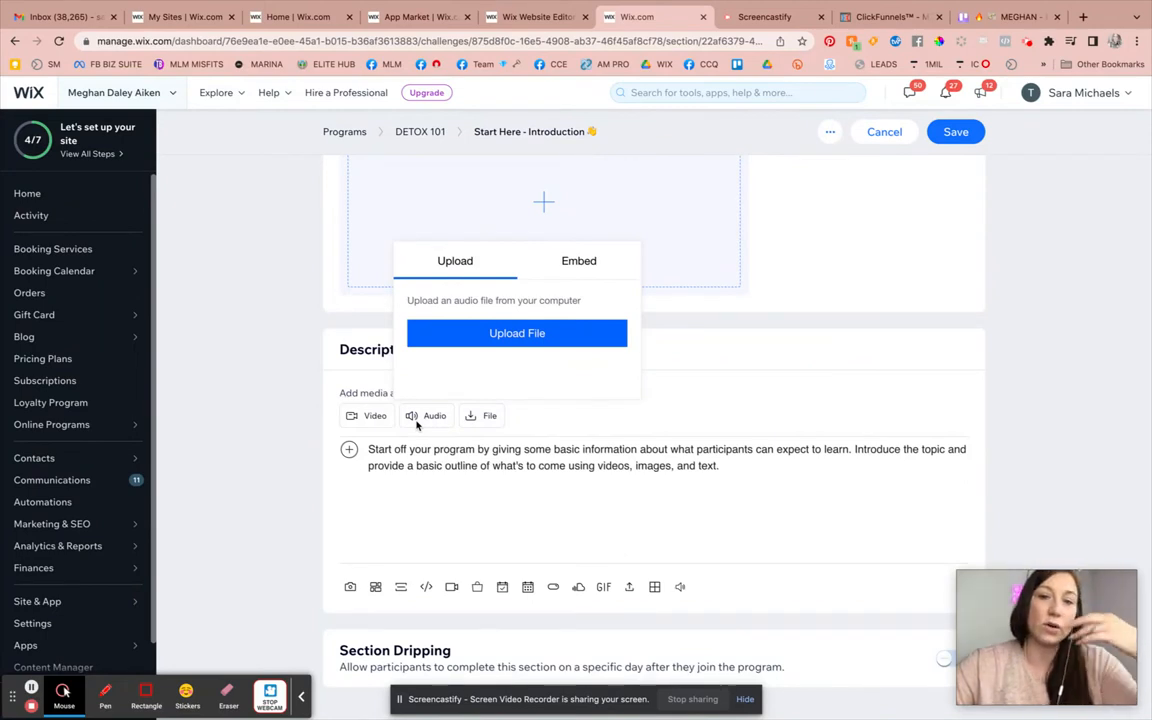
left_click(590, 261)
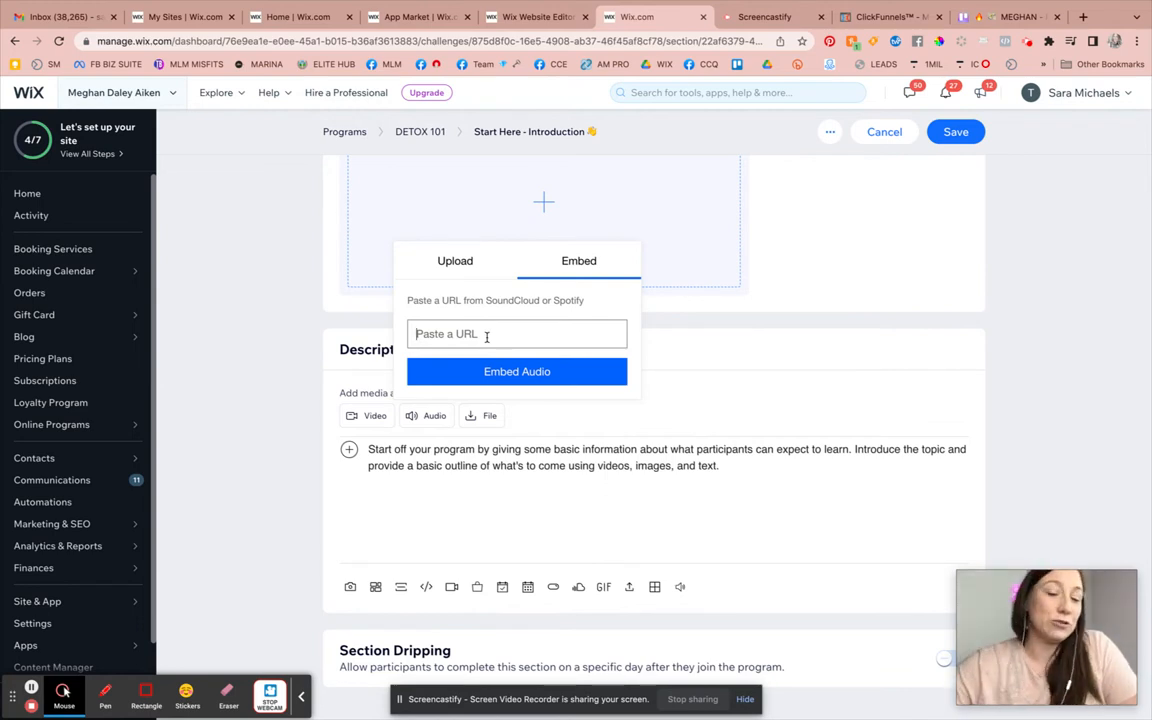
left_click(764, 342)
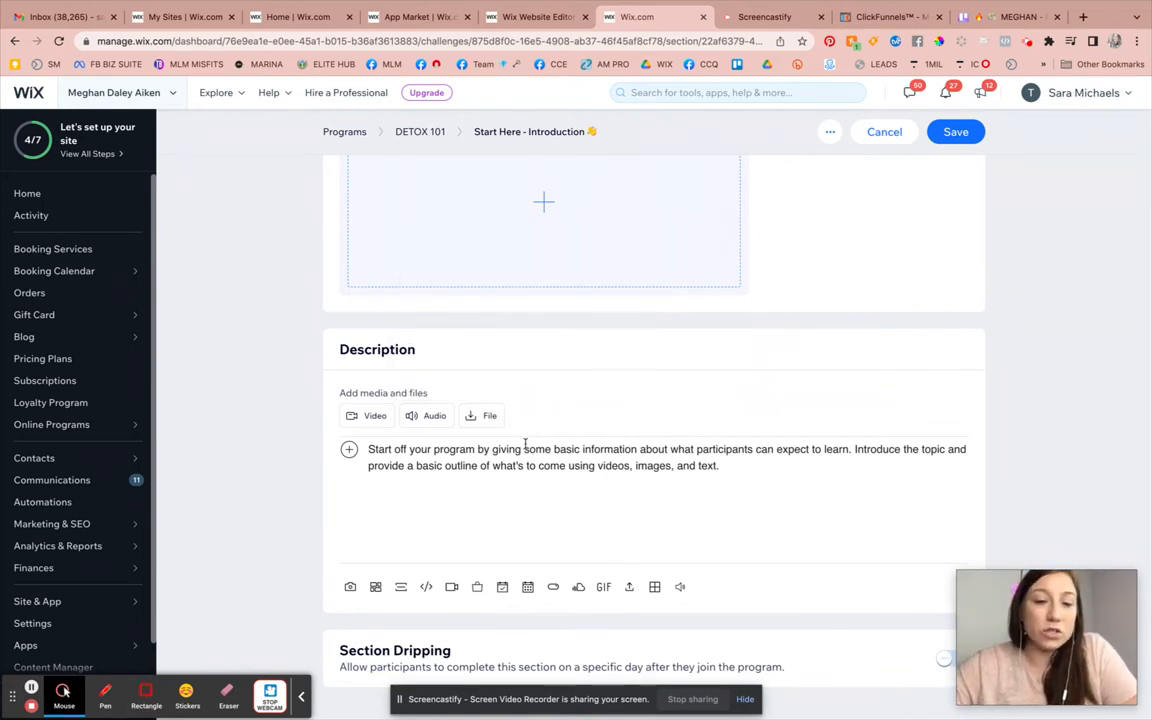
left_click(490, 414)
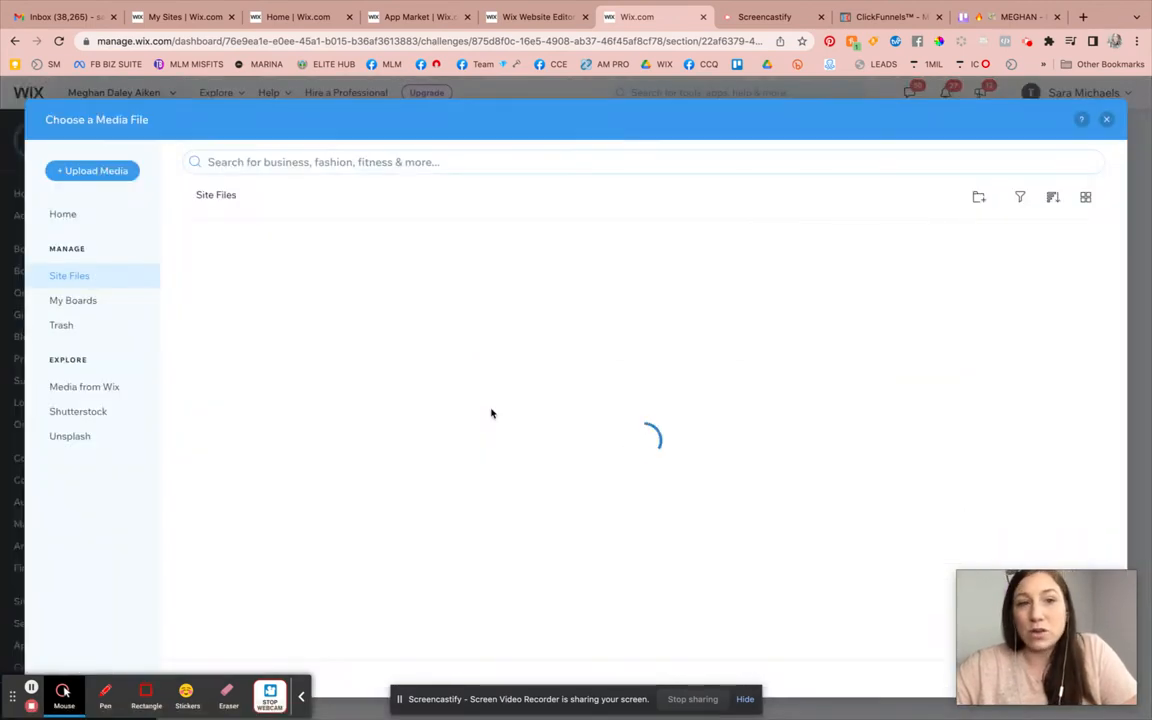
left_click(1107, 120)
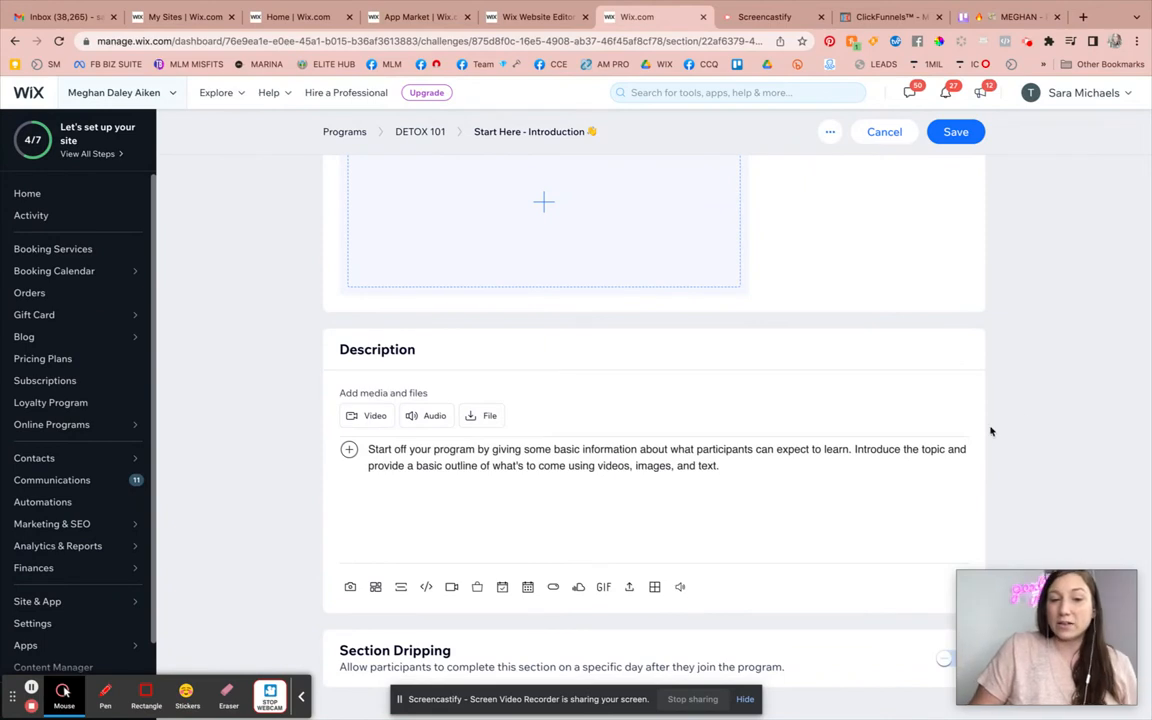
Step: Replace the section's placeholder description with "Typing your welcome message! 👋"
left_click_drag(724, 467, 314, 445)
key("BackSpace")
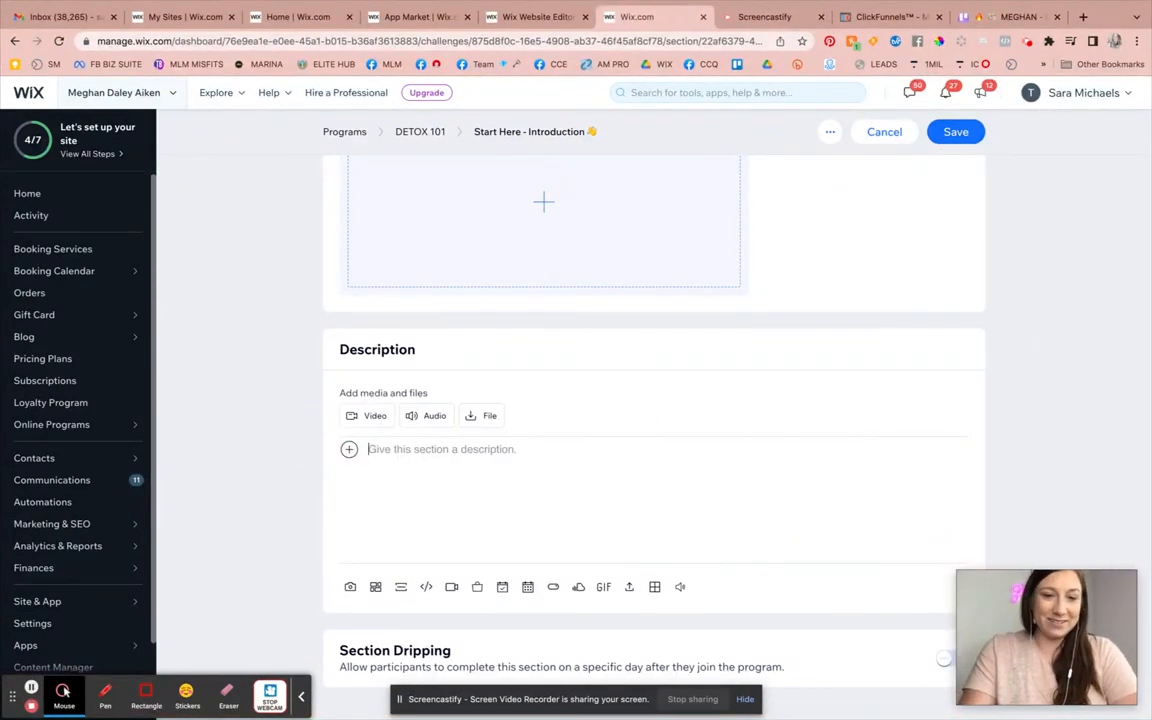
type("Typing your welcom")
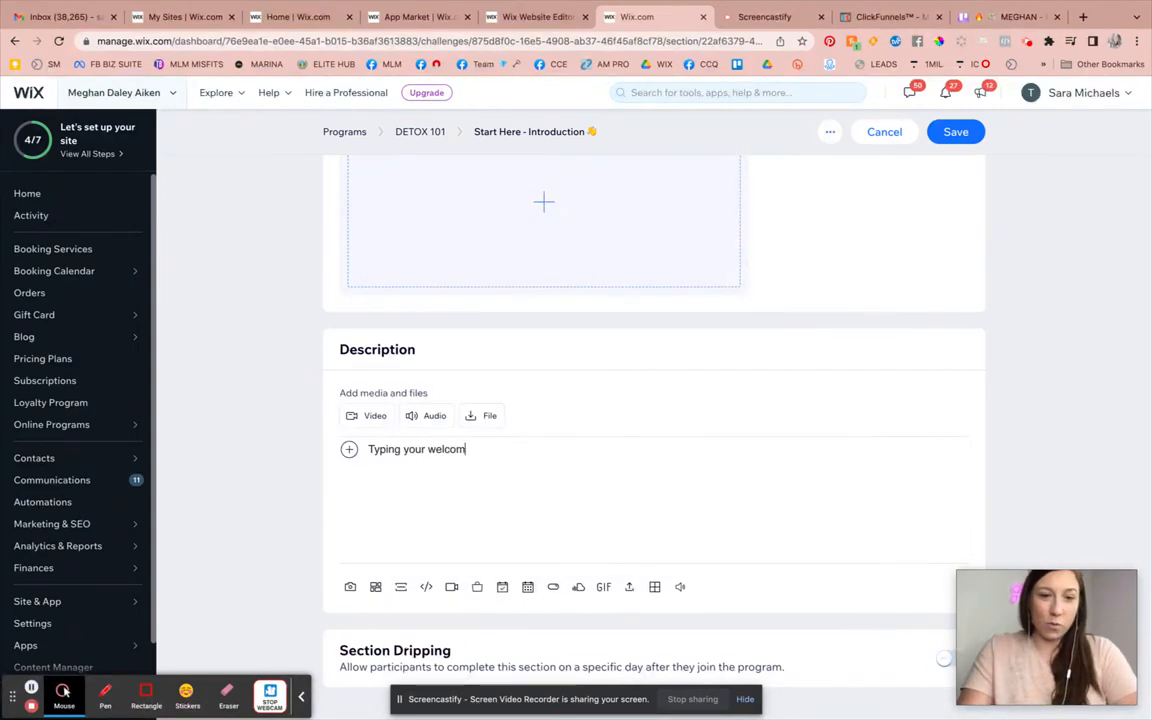
type("e message! 👋")
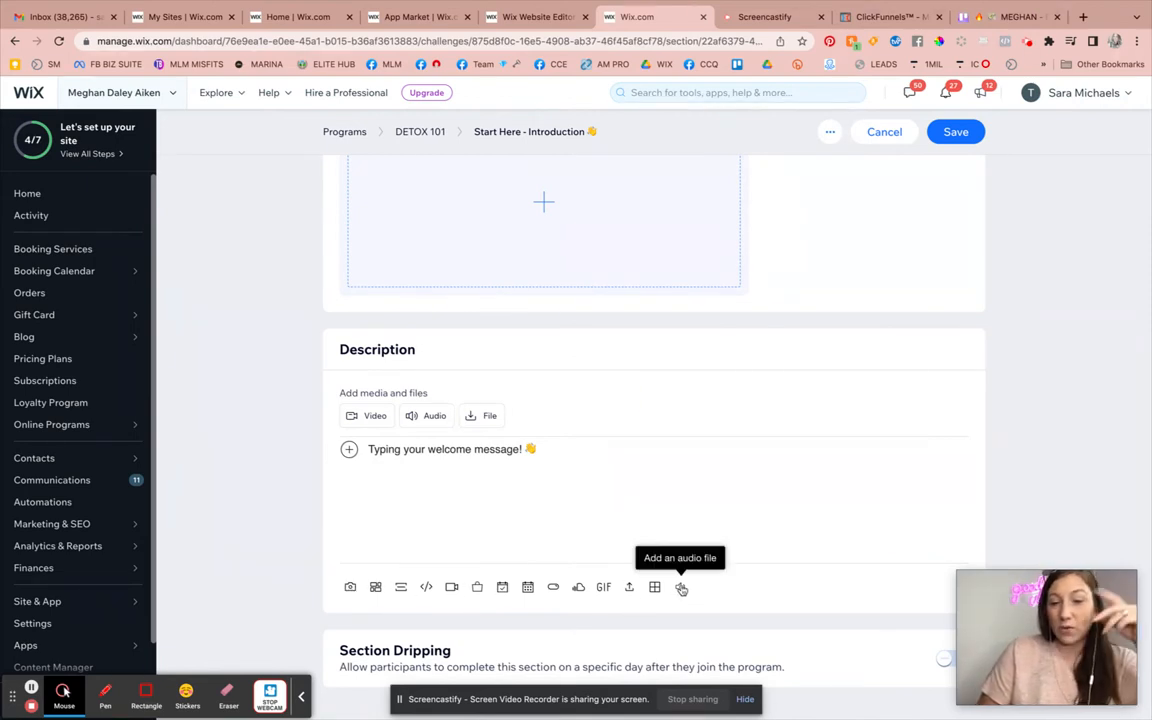
Step: Insert the site-files photo of the woman with raised arms below the welcome message and shrink it to about a third of its width
left_click(356, 588)
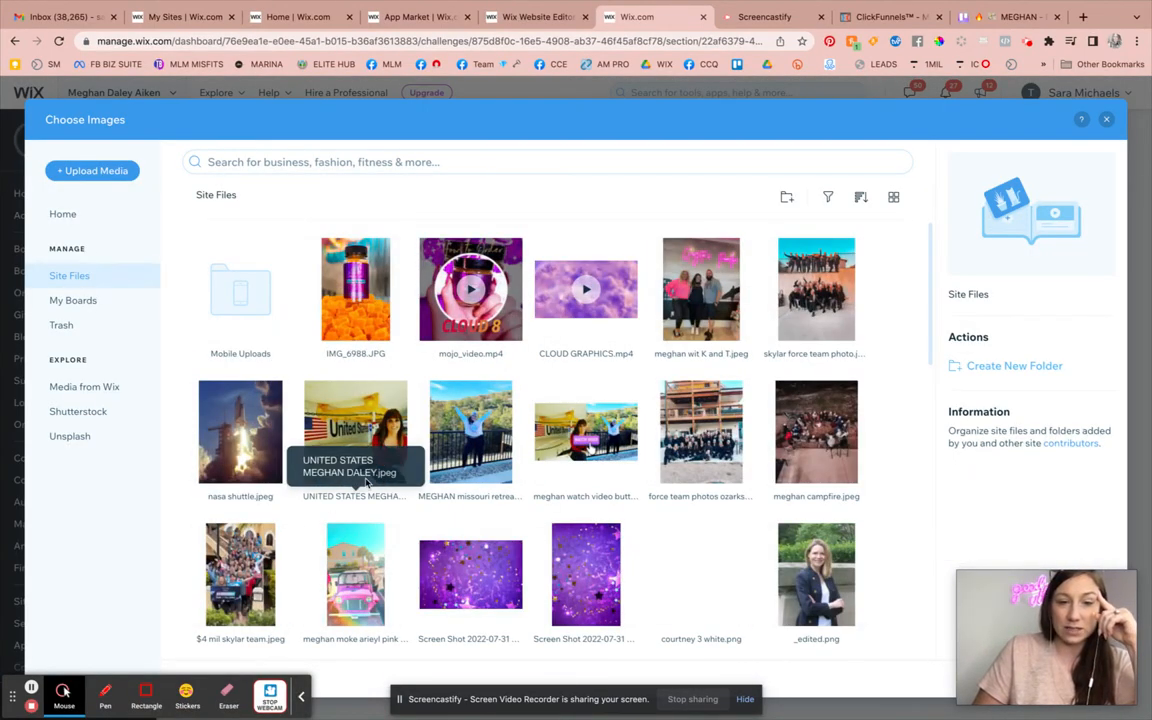
double_click(477, 462)
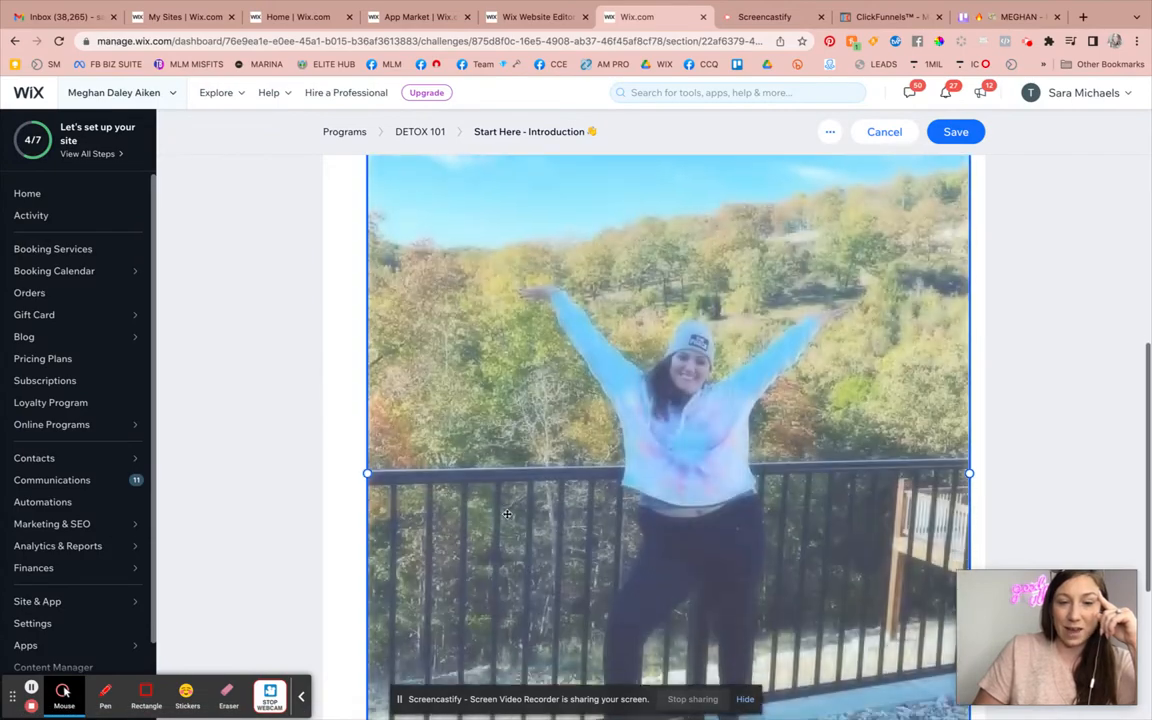
scroll(845, 278, "up", 1)
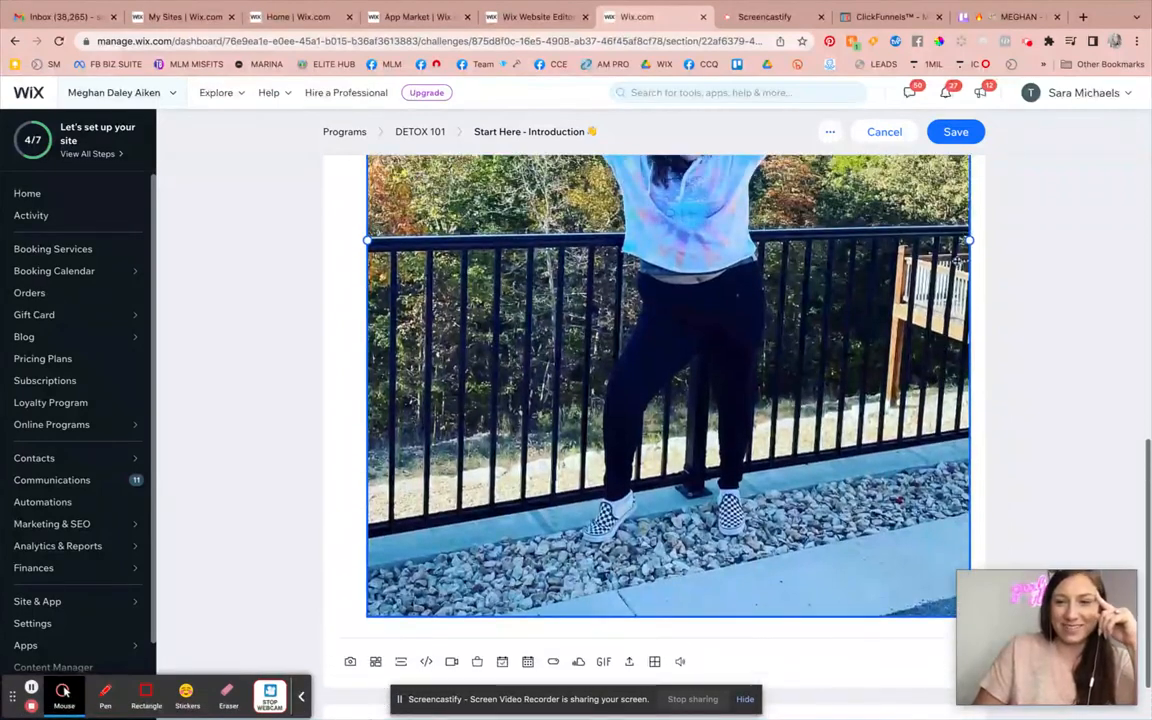
left_click_drag(969, 241, 558, 292)
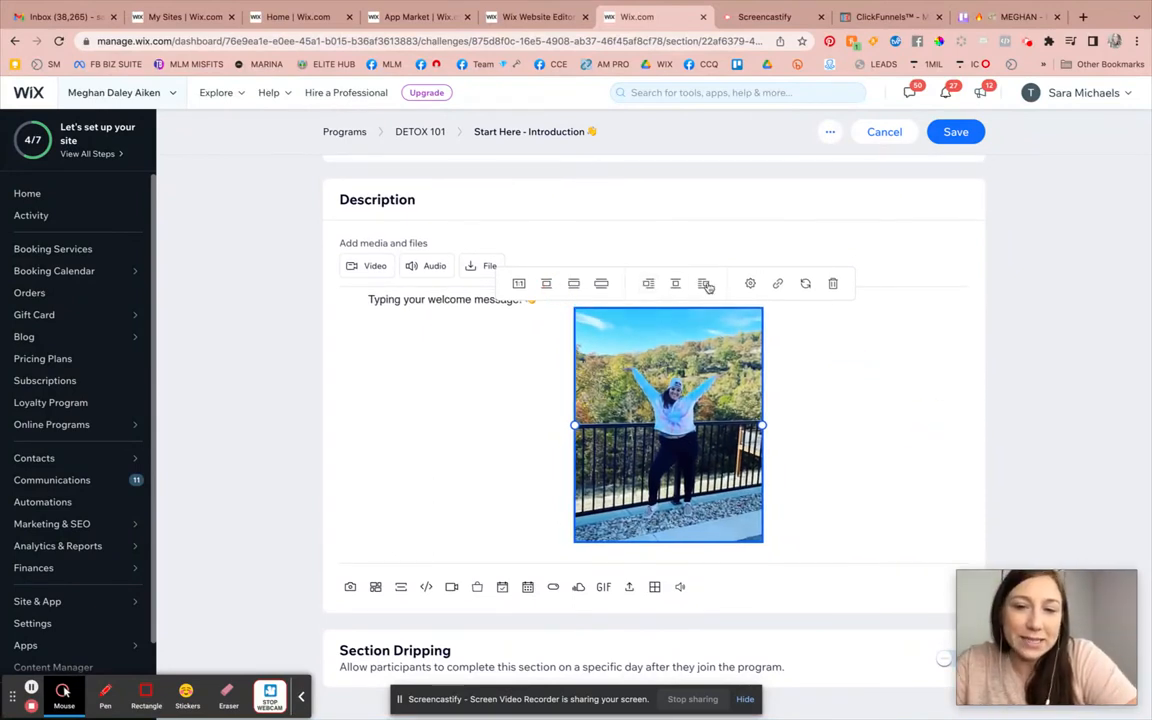
Step: Try left and right alignment on the photo, and set it back to centered
left_click(648, 283)
left_click(562, 301)
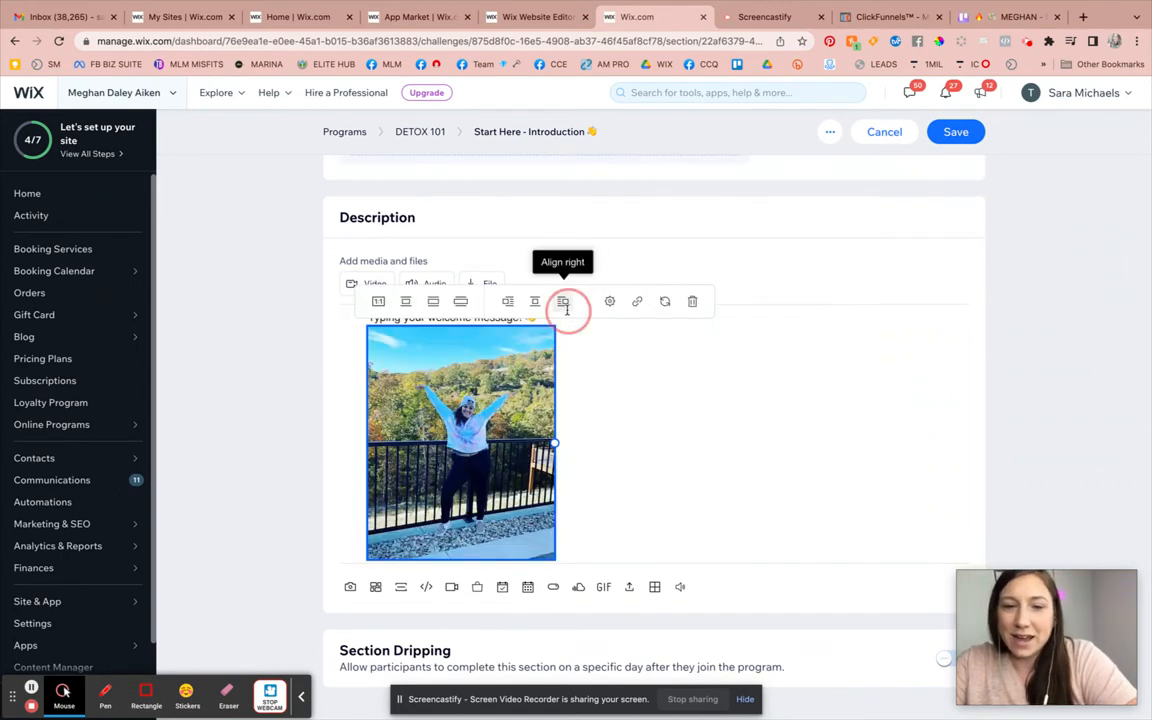
left_click(880, 302)
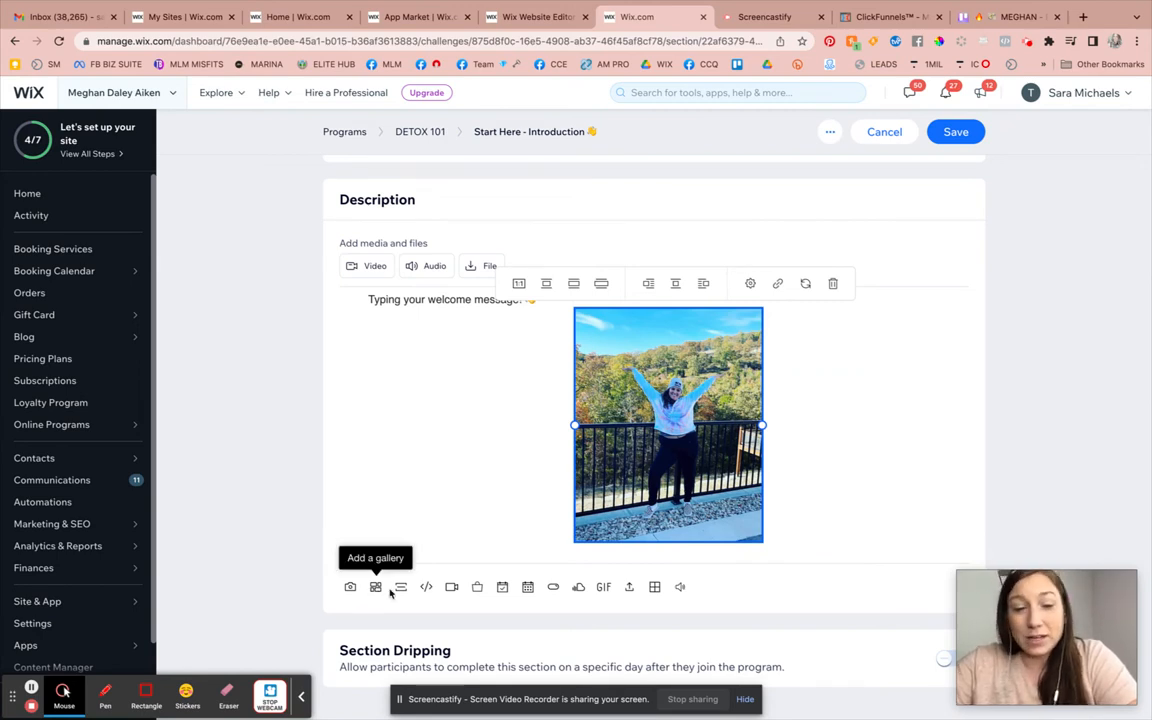
Step: Add a horizontal divider line below the photo in the section description
left_click(401, 591)
left_click(927, 434)
scroll(928, 437, "down", 1)
scroll(928, 437, "up", 2)
scroll(928, 437, "down", 2)
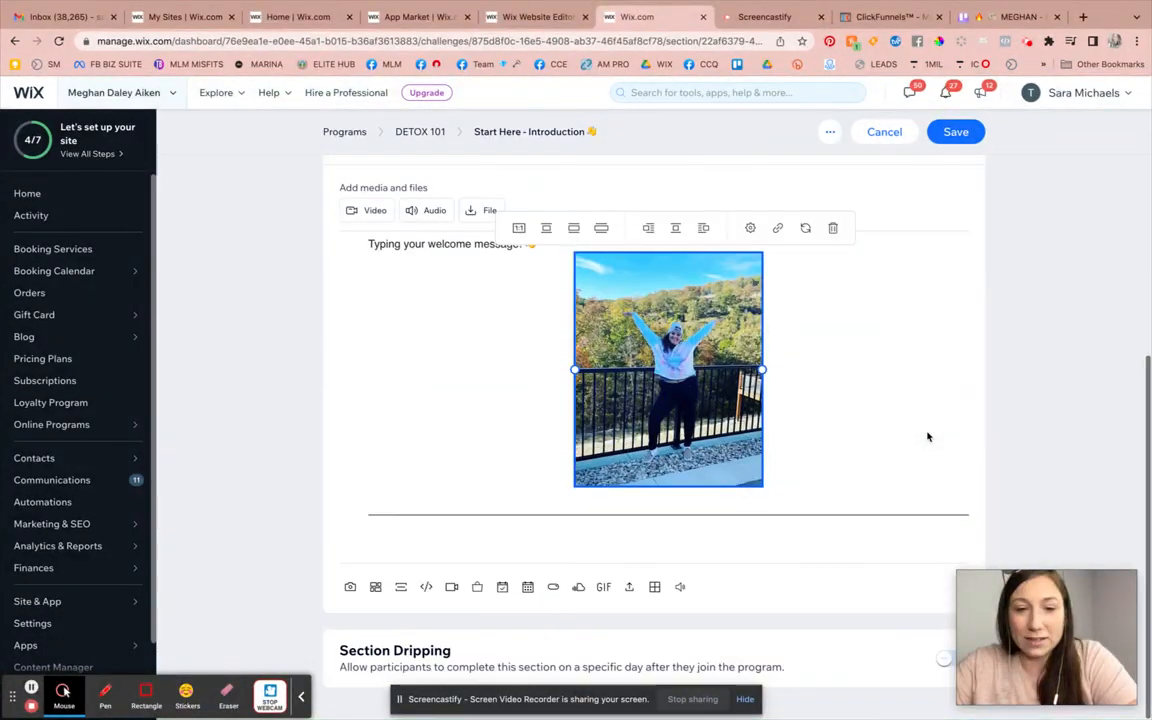
Step: Try an empty HTML code block below the divider and check the video embedding dialog, leaving neither in the description
left_click(948, 528)
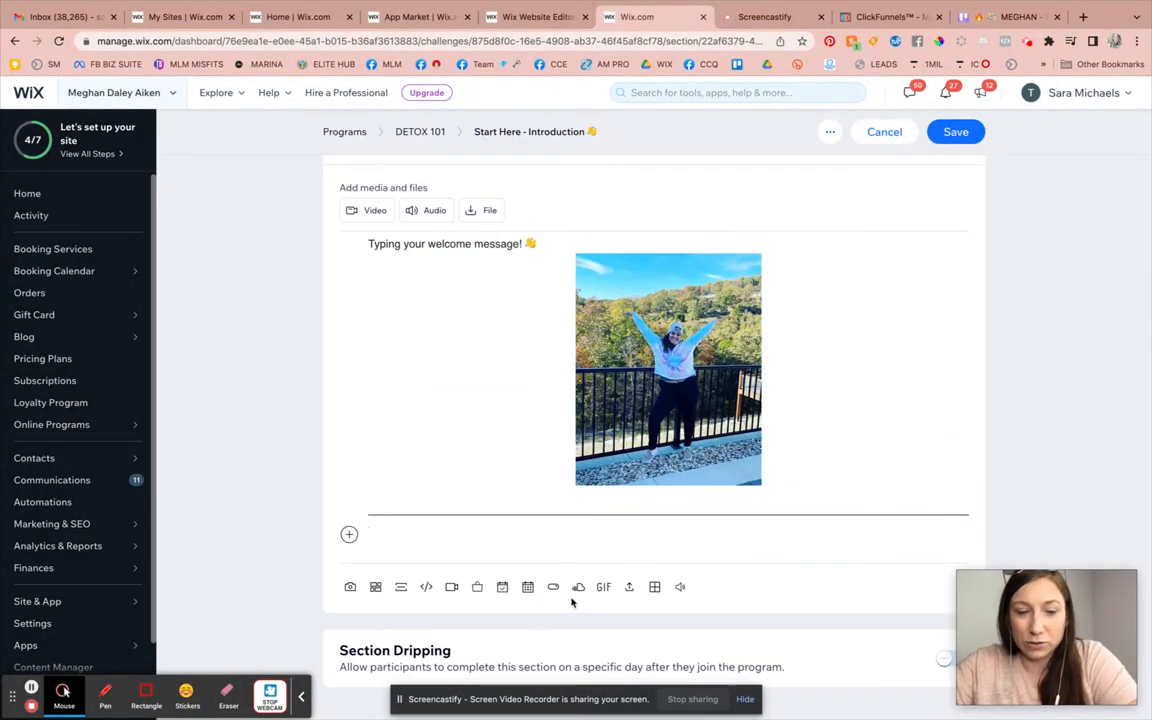
left_click(426, 587)
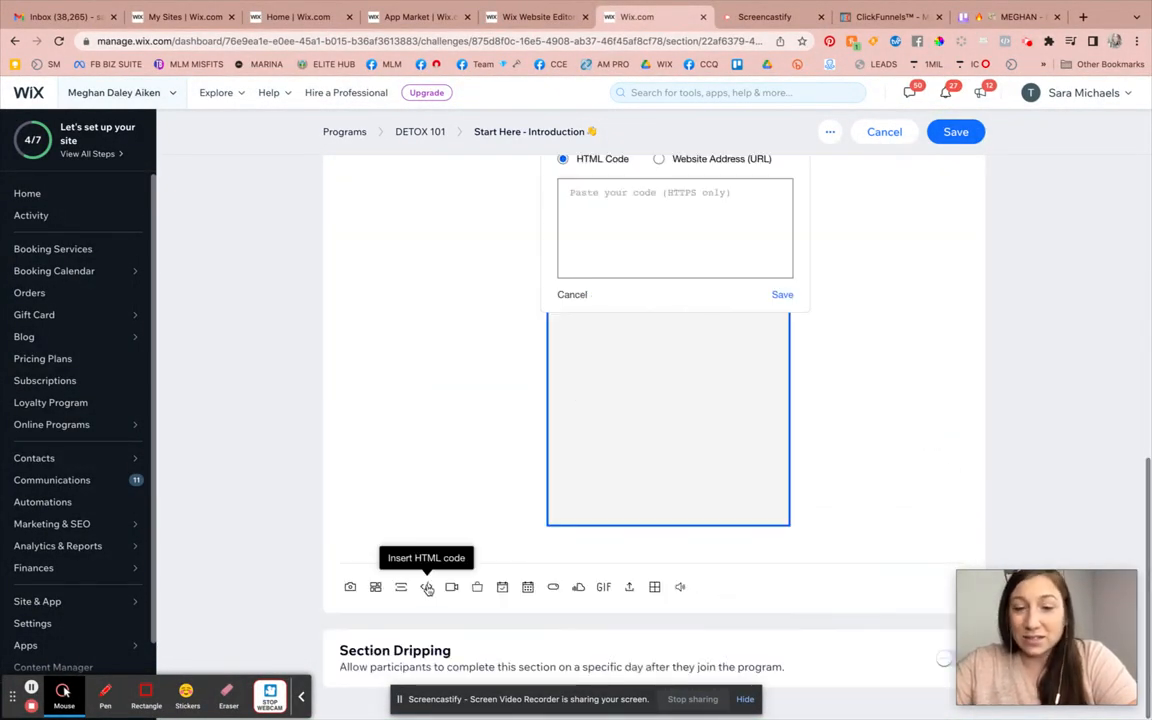
scroll(617, 380, "up", 3)
scroll(618, 381, "down", 1)
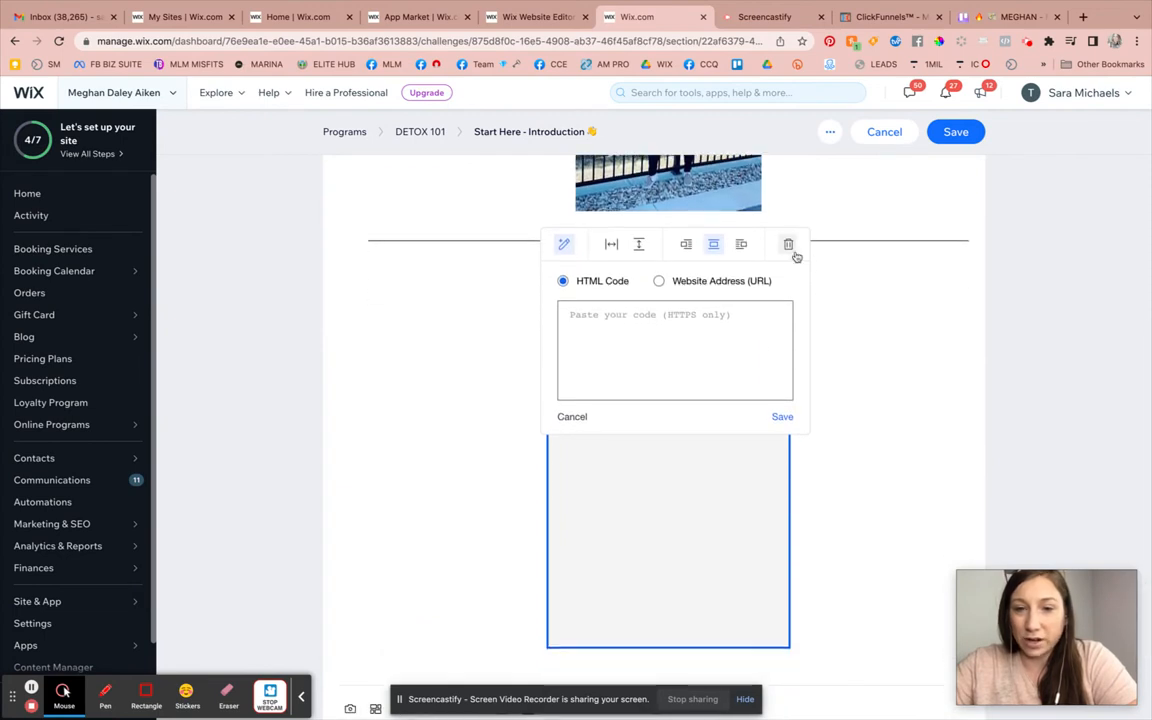
left_click(853, 333)
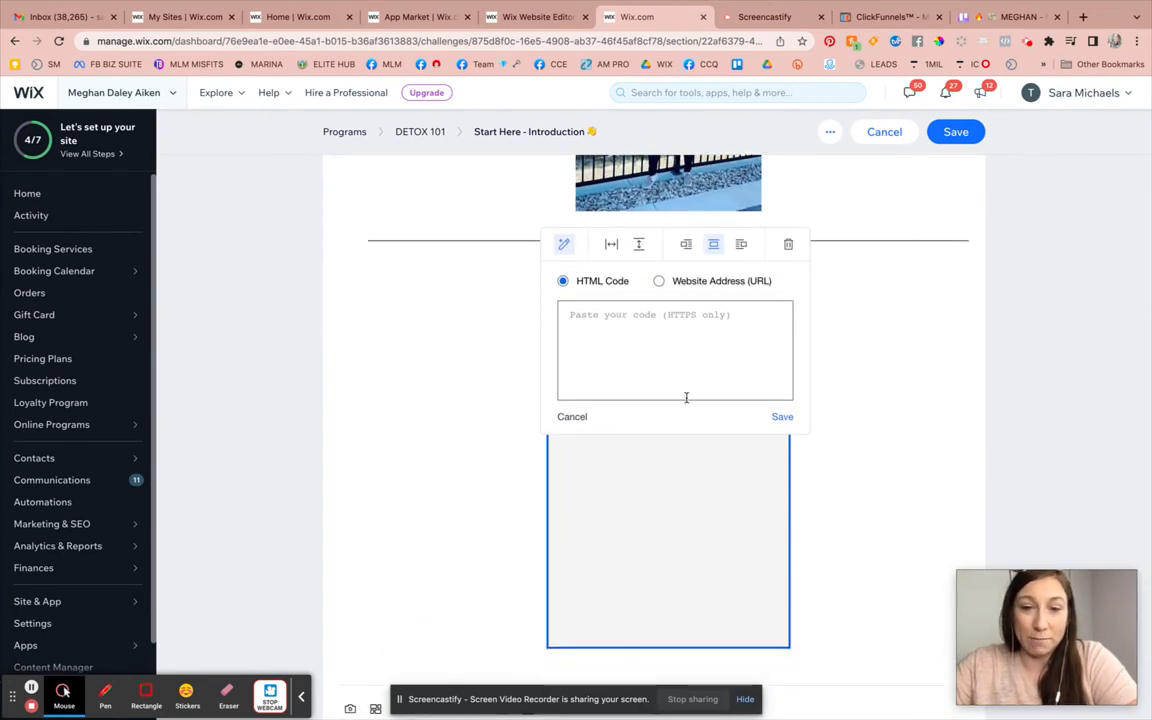
left_click(786, 245)
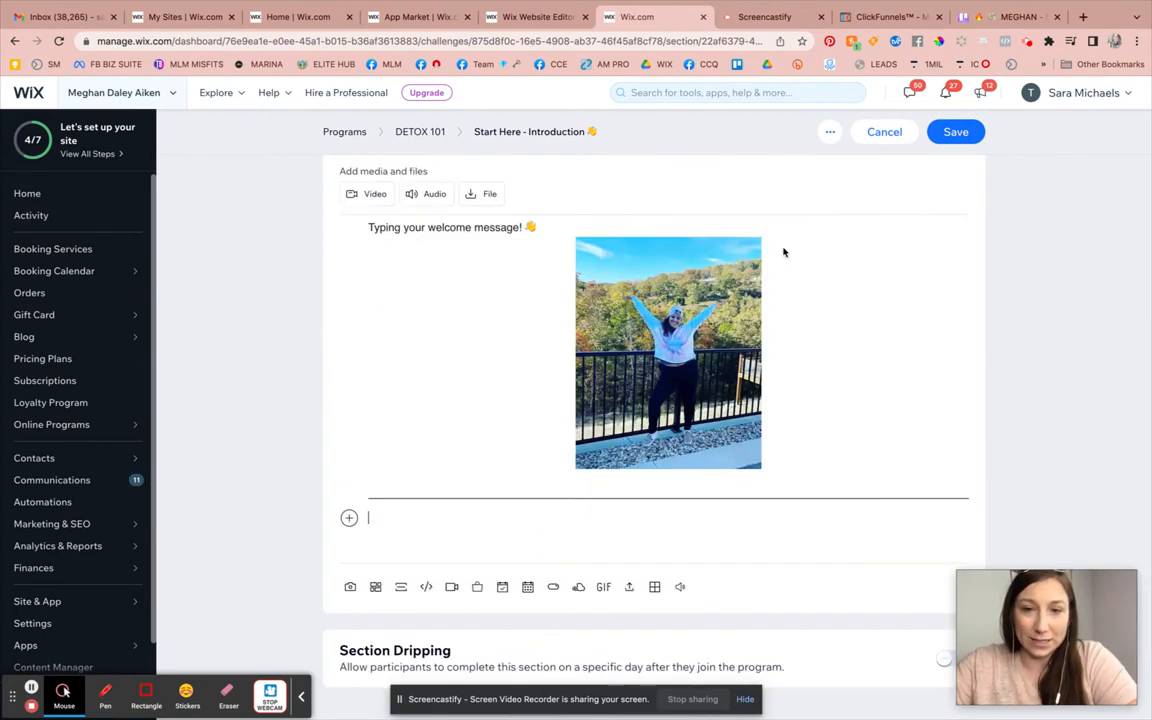
left_click(451, 587)
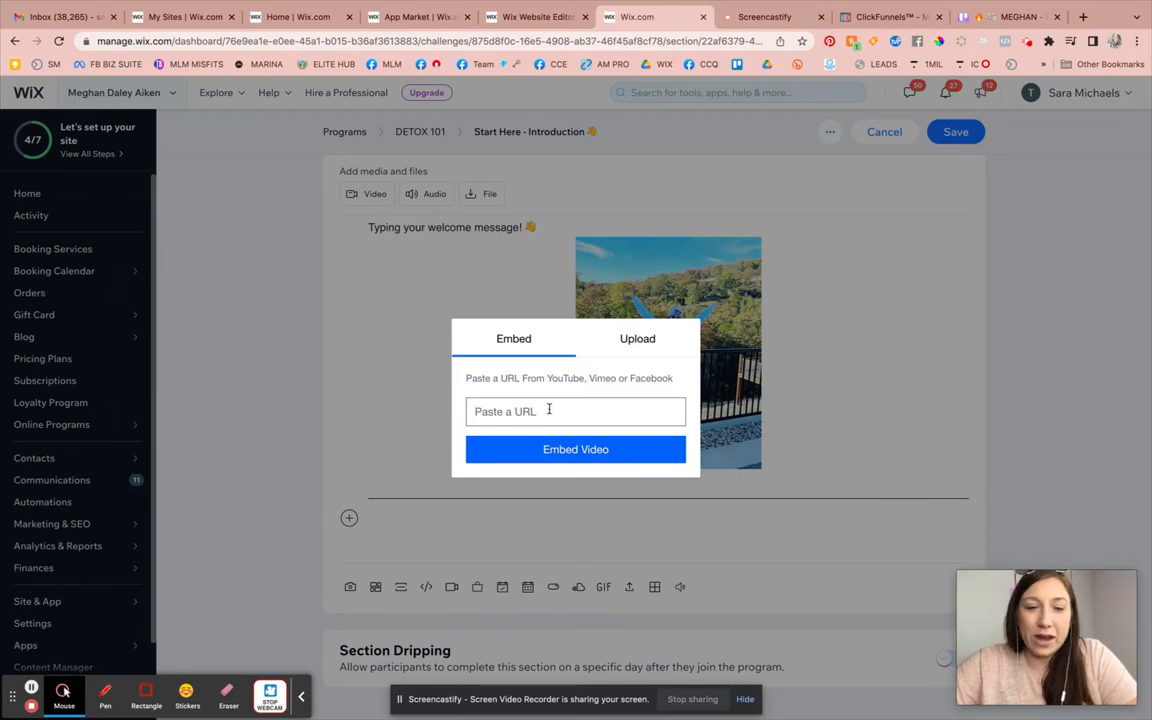
left_click(486, 505)
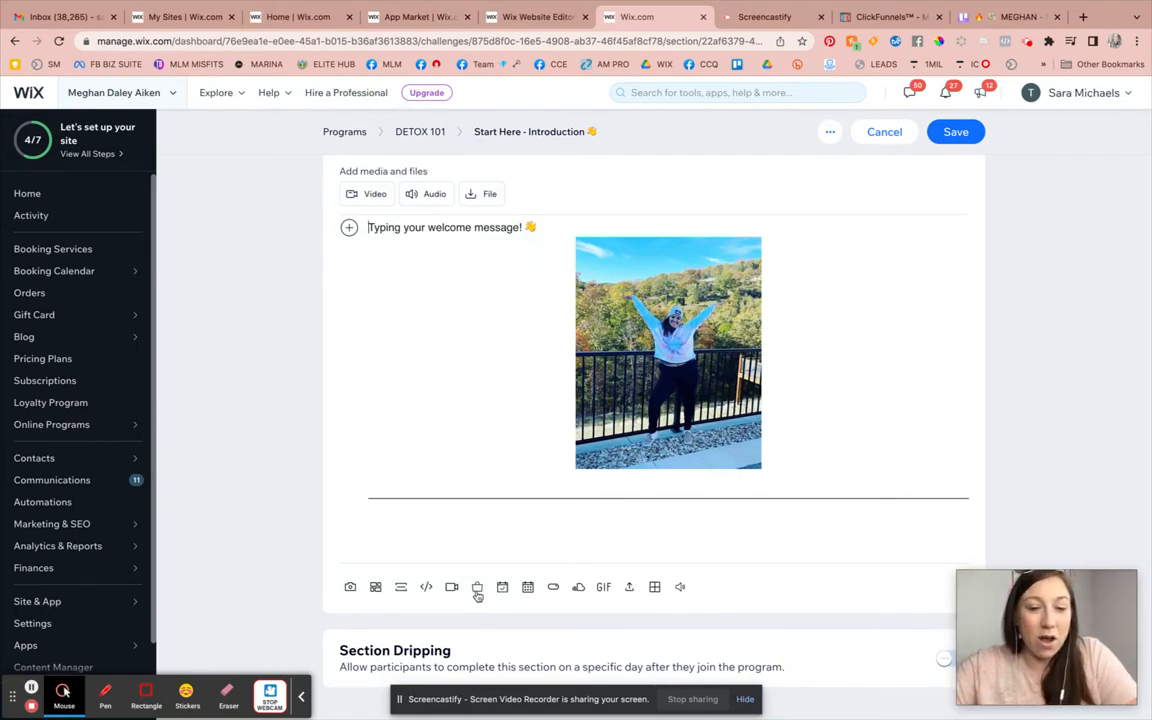
Step: Insert a button above the welcome message in the section description
left_click(554, 588)
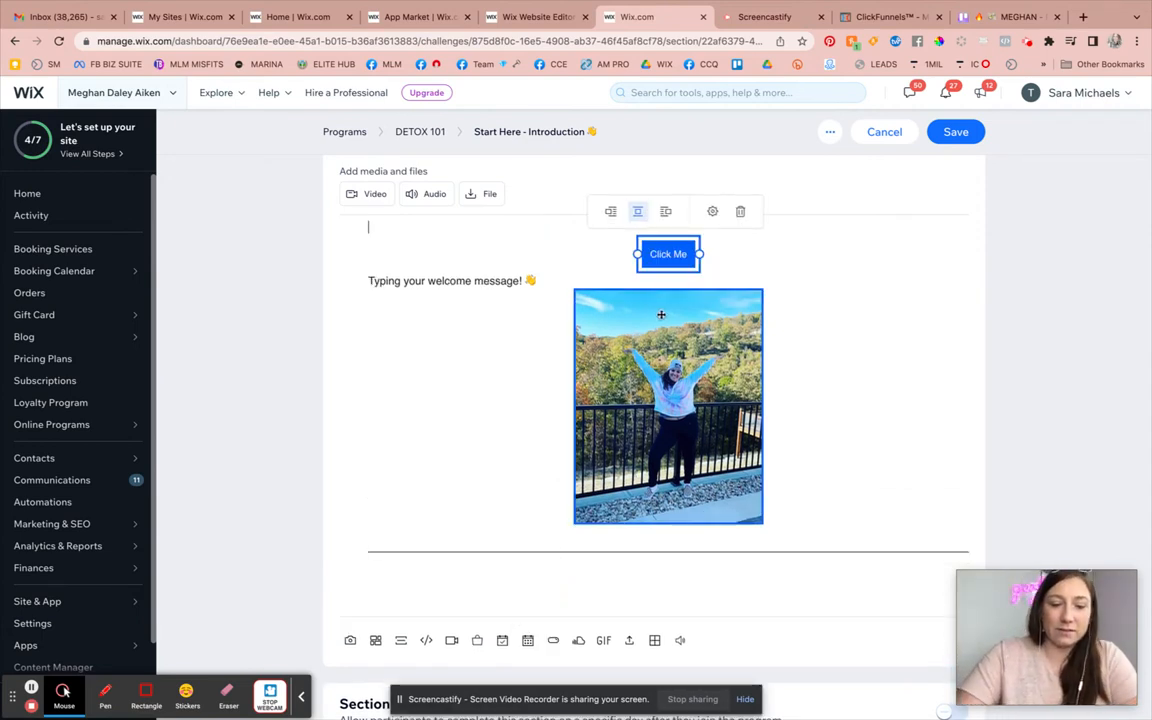
type("JOIN")
key("BackSpace")
key("BackSpace")
key("BackSpace")
key("BackSpace")
key("BackSpace")
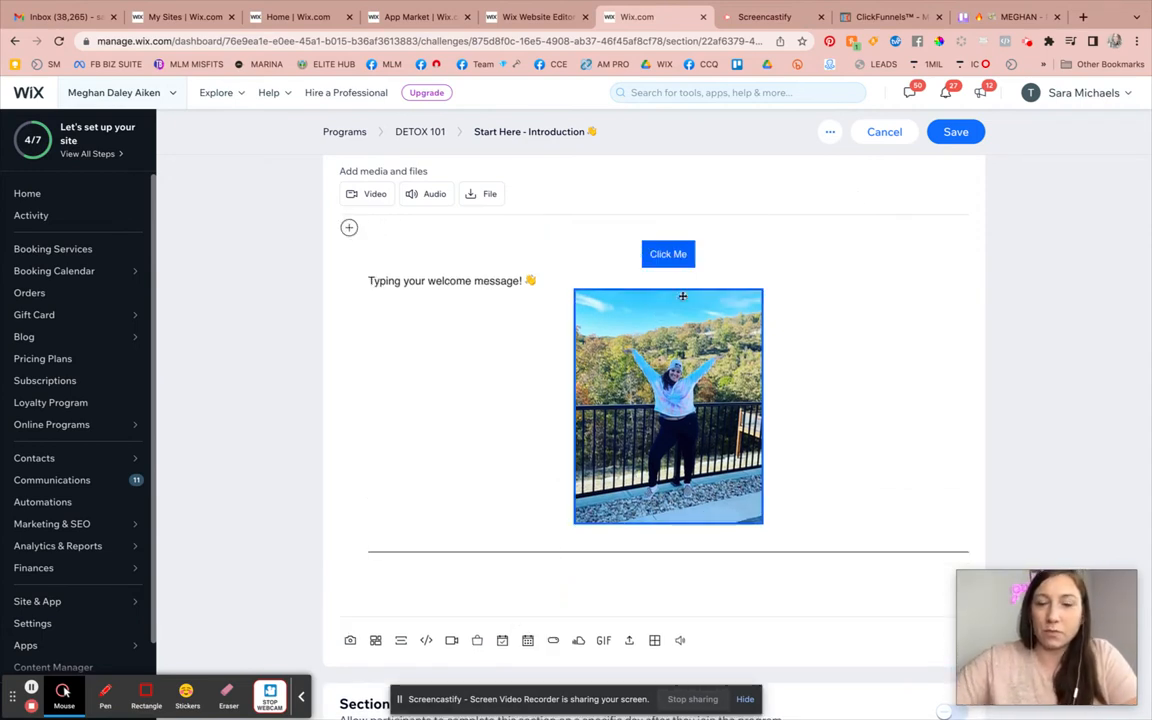
Step: Set the button's text to "join our private community!!! CLICK HERE" and toggle the option telling Google to ignore its link
left_click(684, 251)
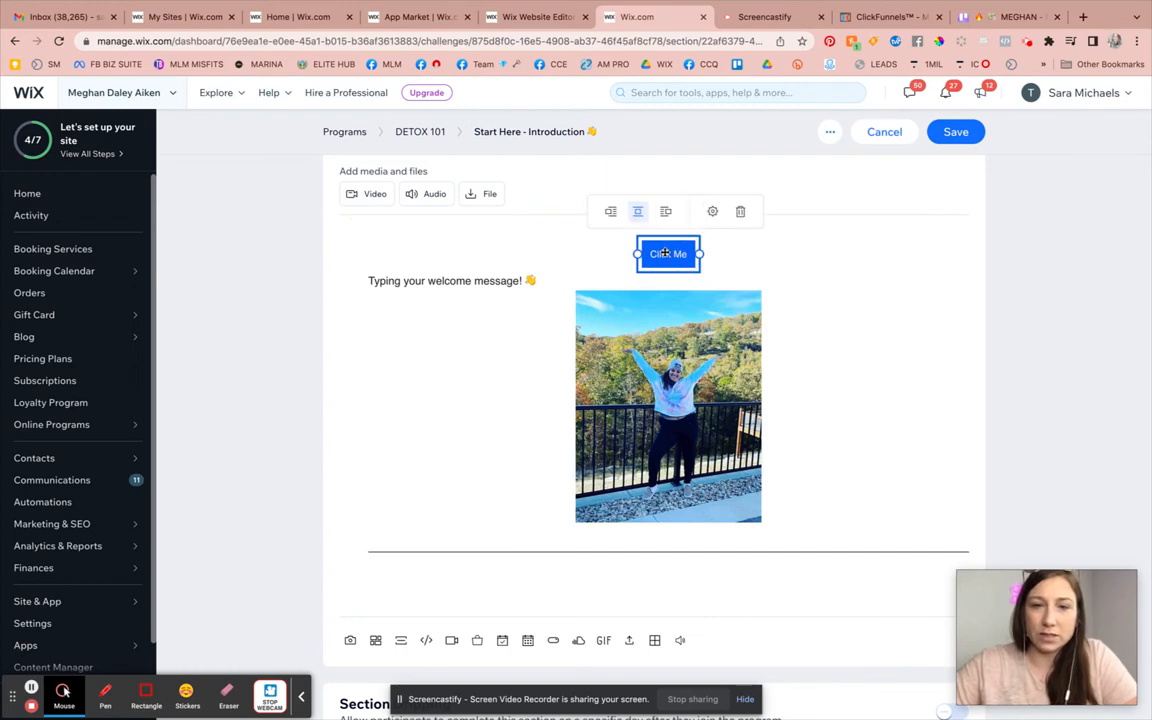
scroll(750, 275, "down", 1)
scroll(746, 278, "up", 3)
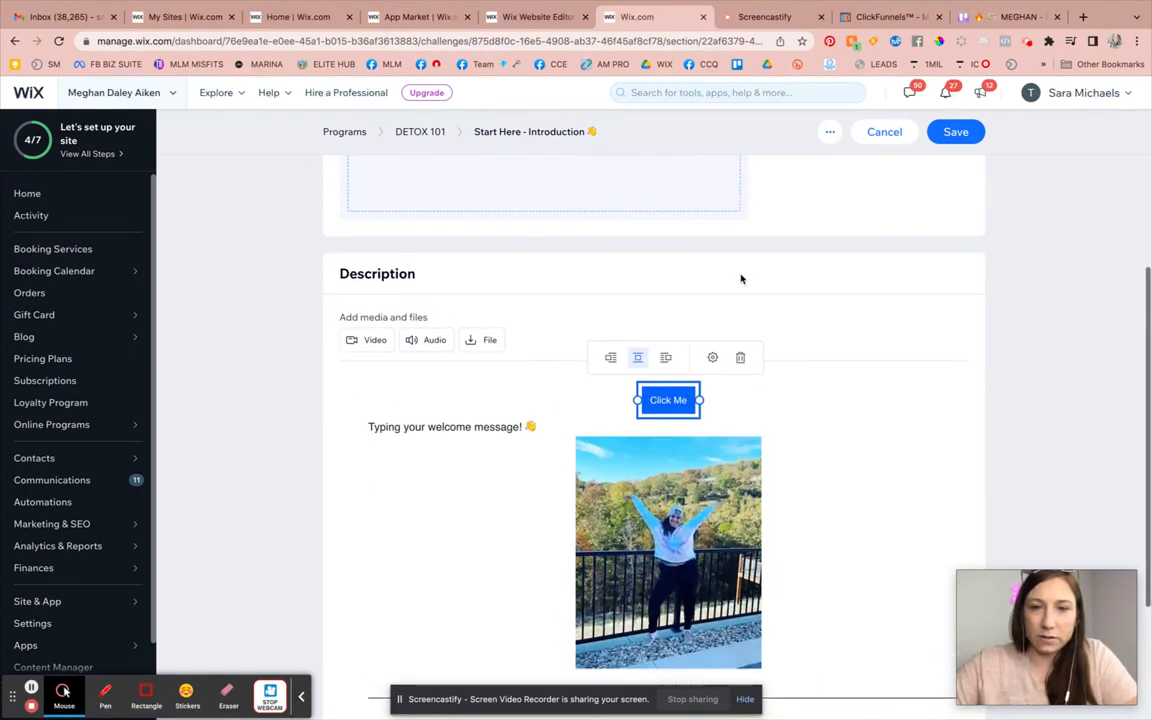
left_click(713, 357)
double_click(972, 243)
triple_click(972, 241)
type("join our private ")
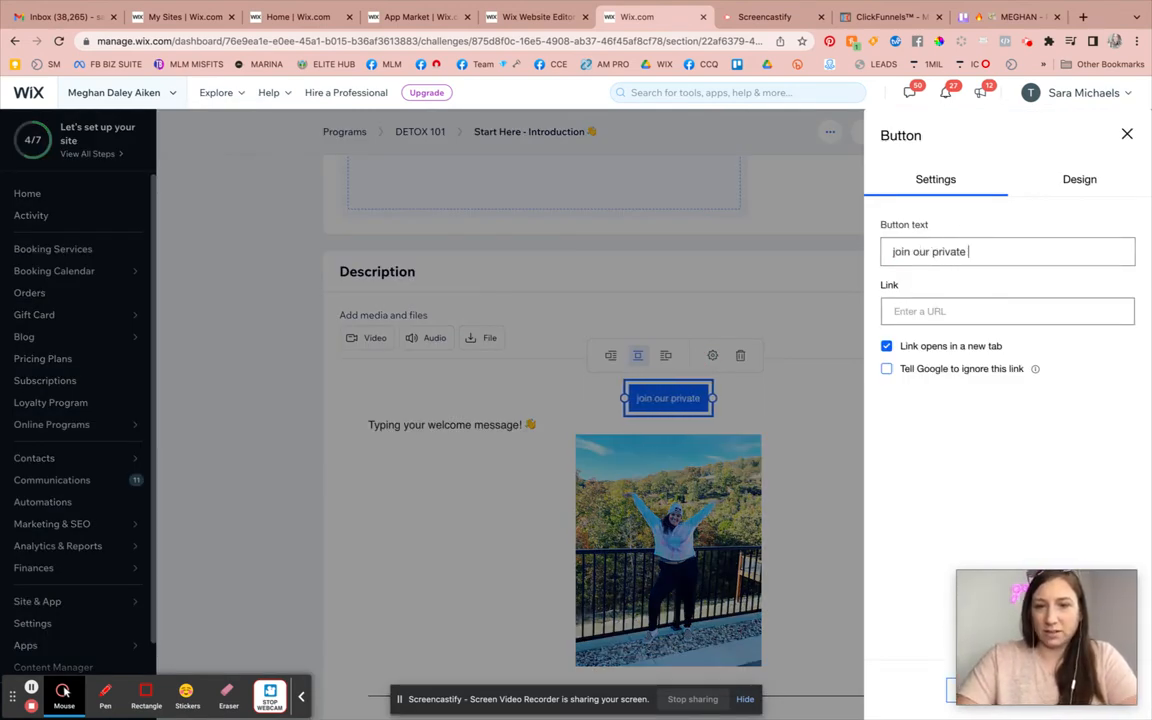
type("community!!! ")
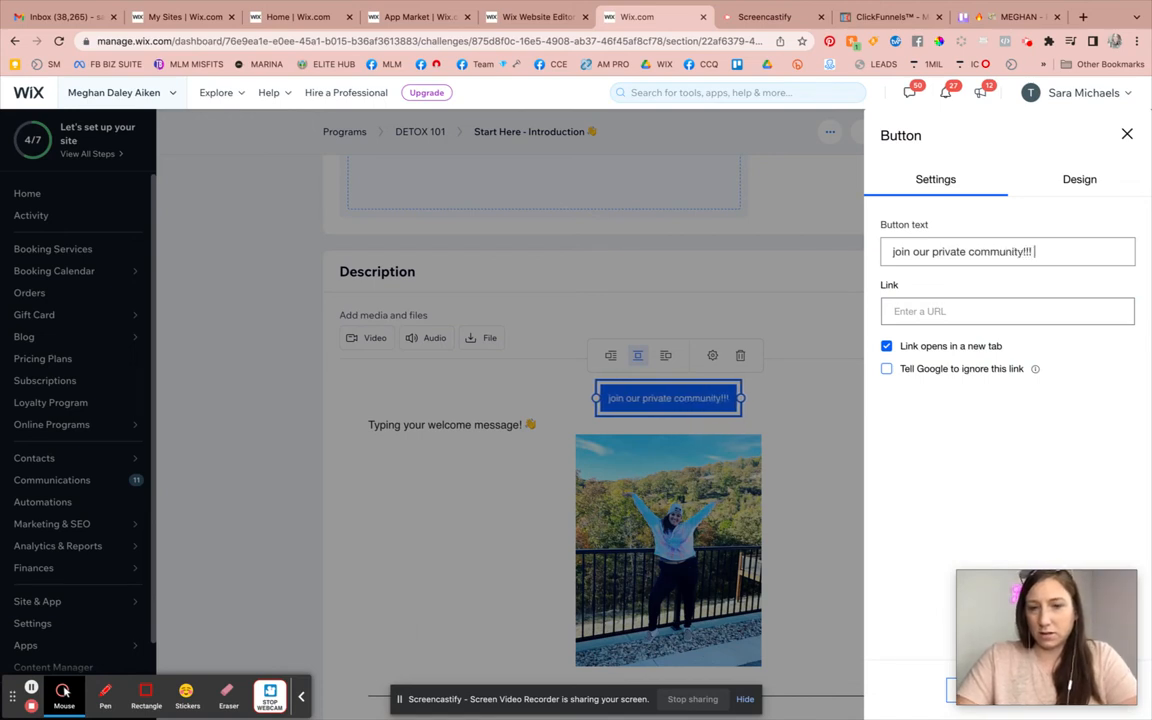
type("CLICK HERE")
left_click(941, 311)
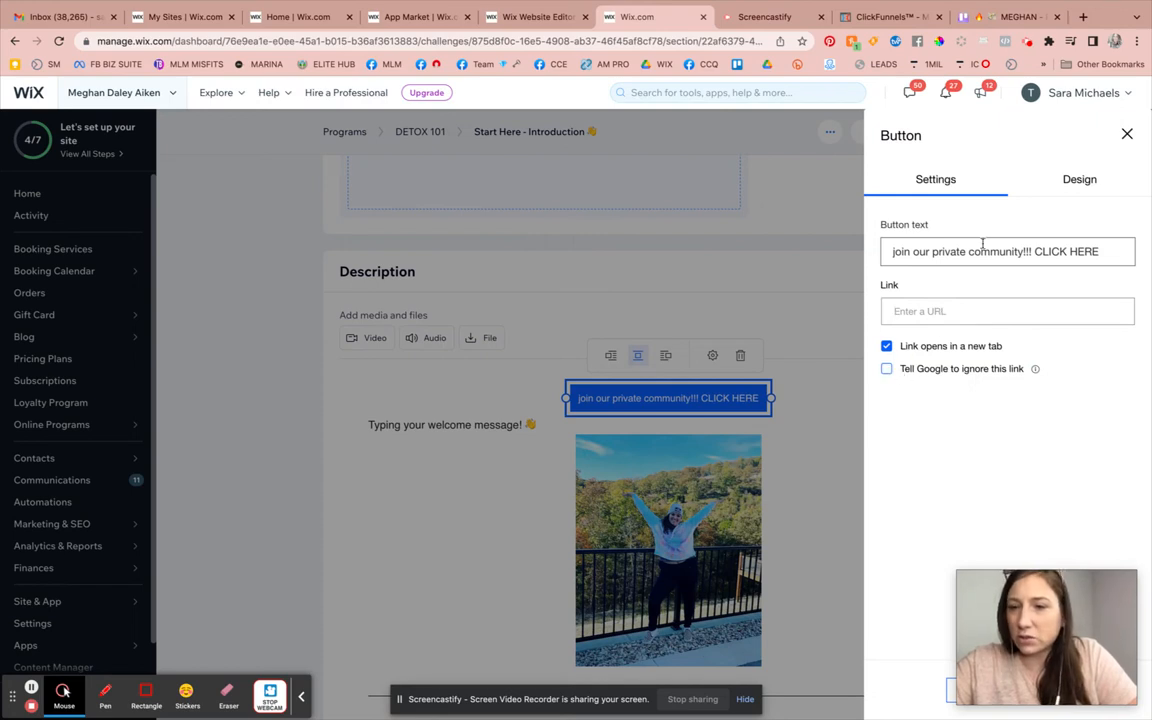
left_click(887, 370)
Step: Give the button a custom purple background color, #d42bfb, and close its settings
left_click(1065, 180)
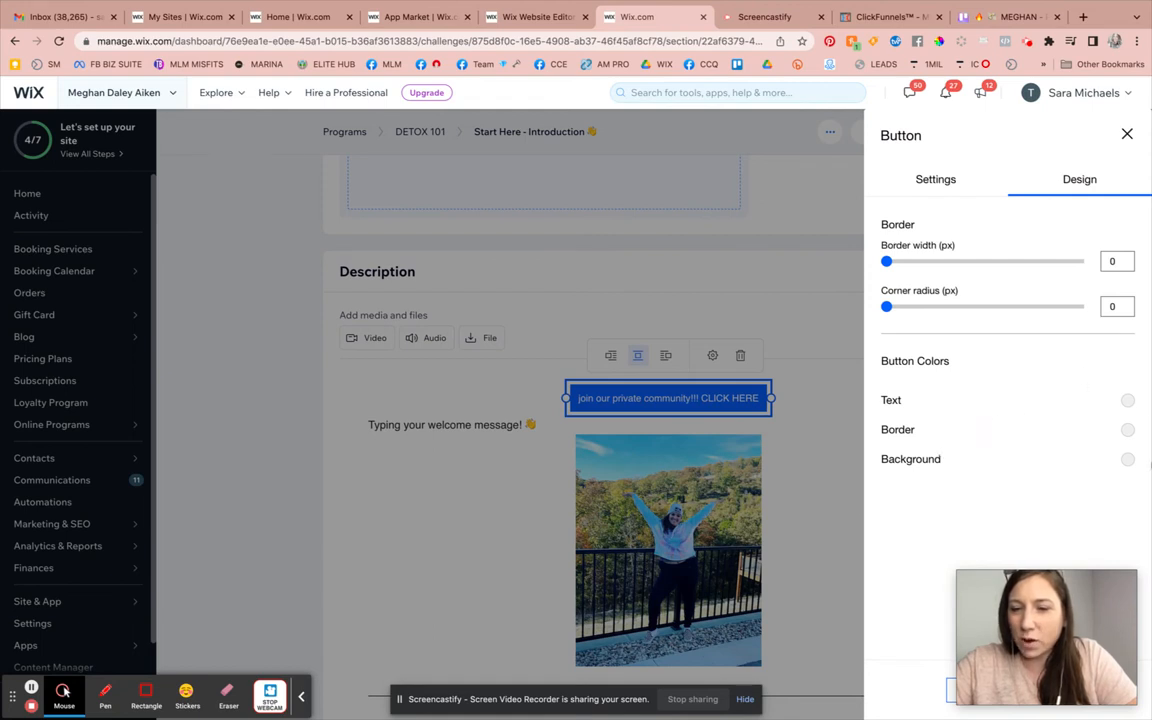
left_click(1127, 459)
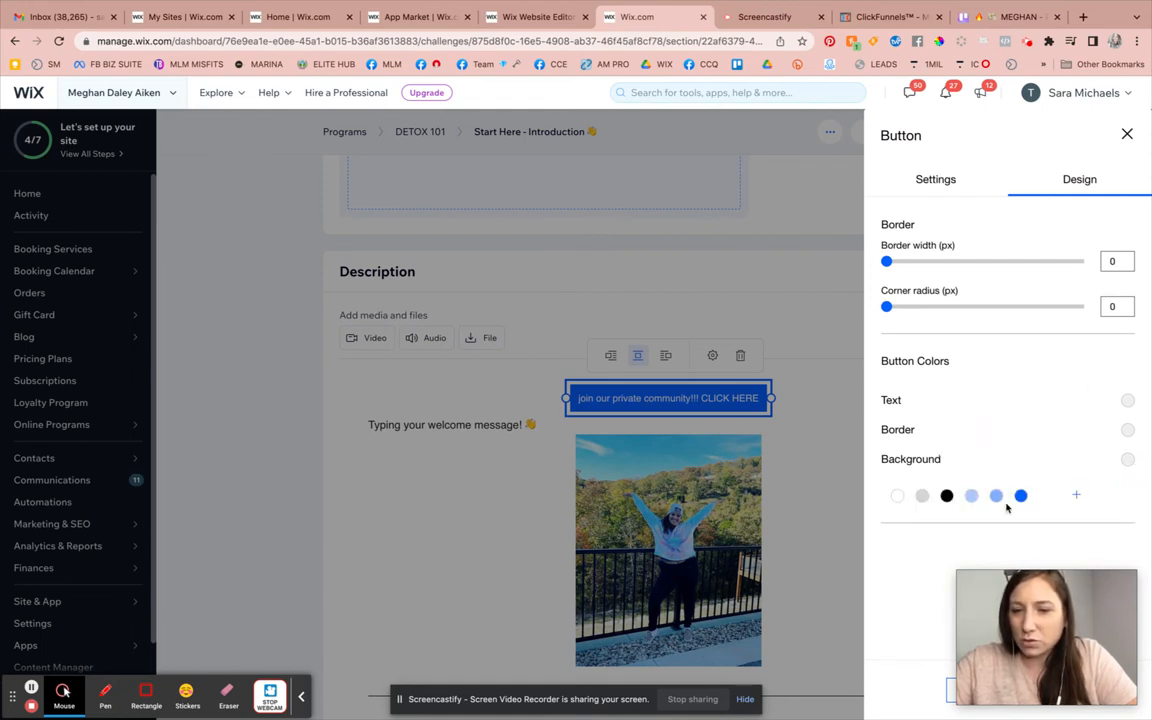
left_click(1076, 495)
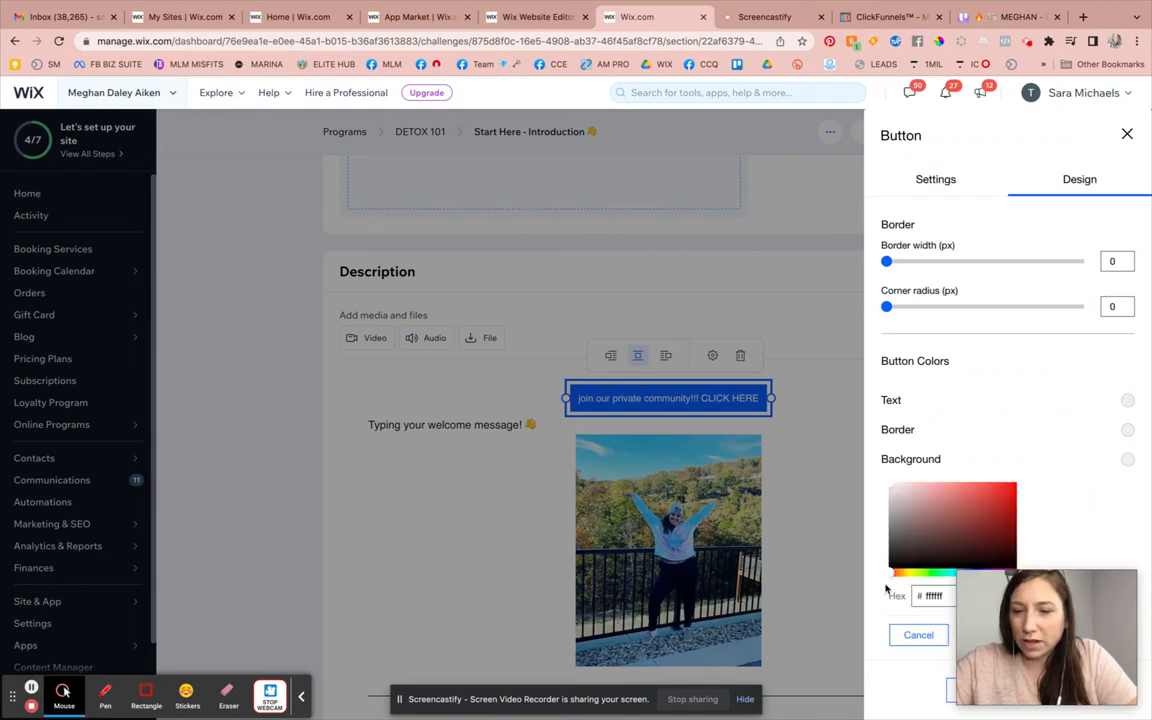
left_click(990, 571)
left_click(996, 487)
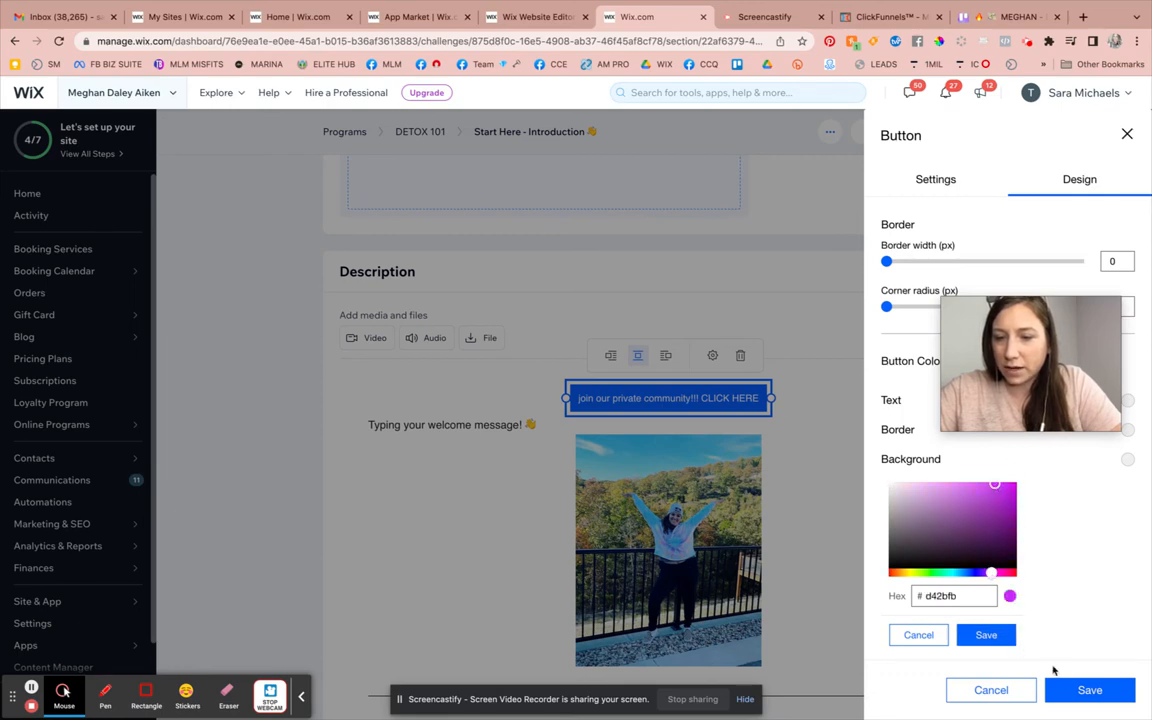
left_click(996, 639)
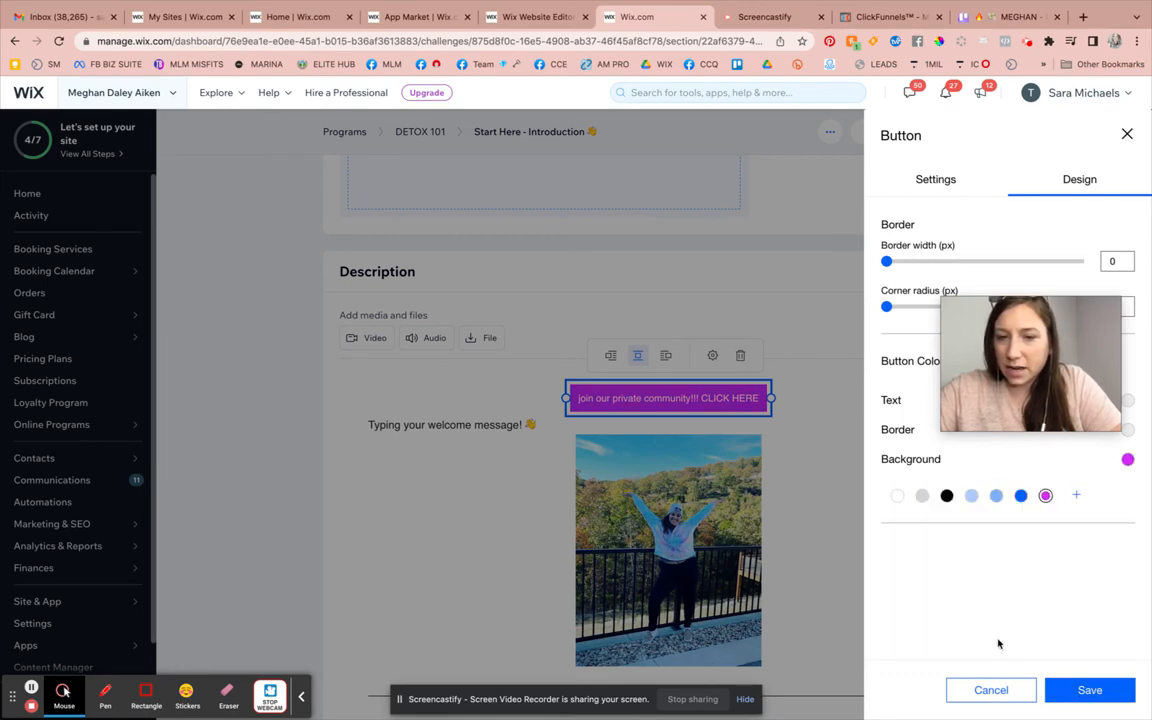
left_click(790, 445)
Step: Delete the purple community button from the section description
scroll(884, 500, "down", 4)
scroll(882, 514, "up", 2)
left_click(821, 433)
scroll(823, 438, "down", 2)
scroll(823, 438, "up", 2)
left_click(710, 312)
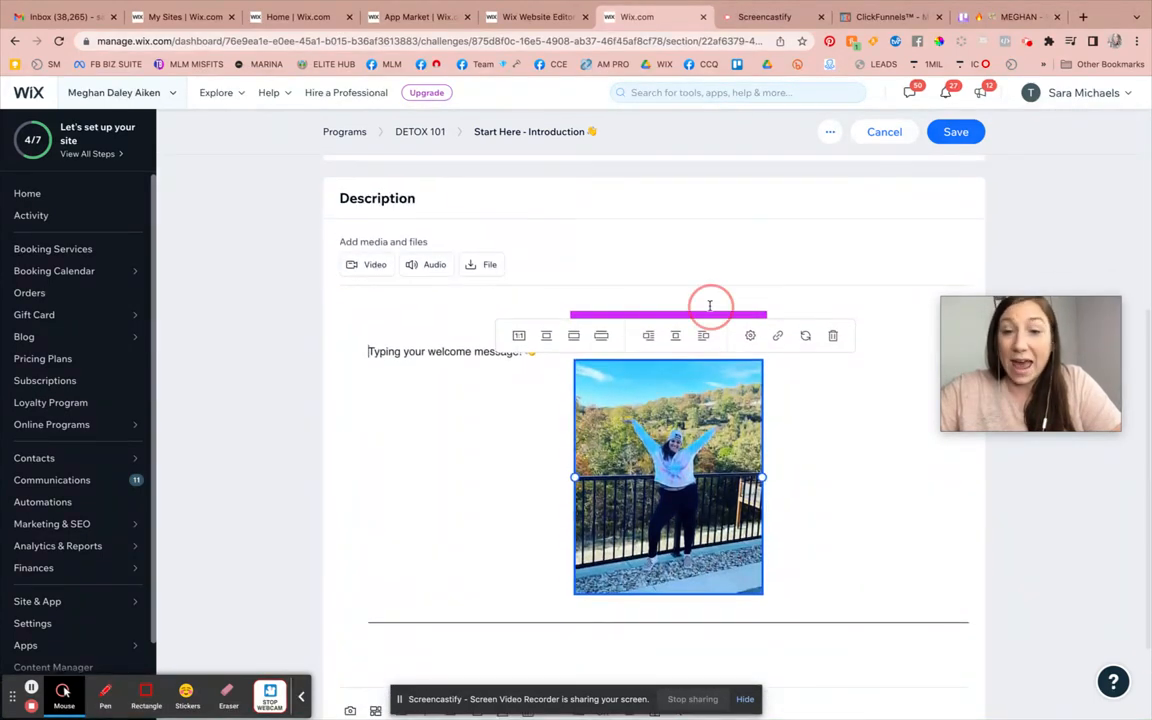
left_click(740, 282)
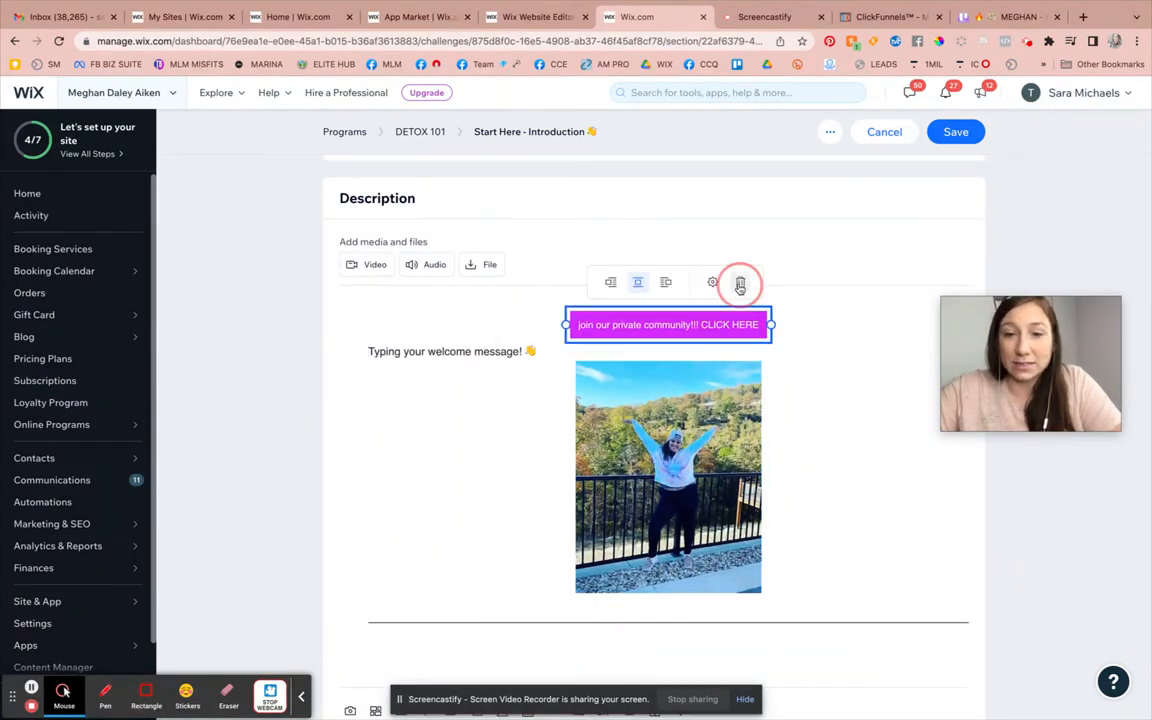
Step: Search the GIF library for "hi" and insert the waving "OMG HI!!!!" GIF above the welcome message
scroll(670, 470, "down", 1)
left_click(603, 587)
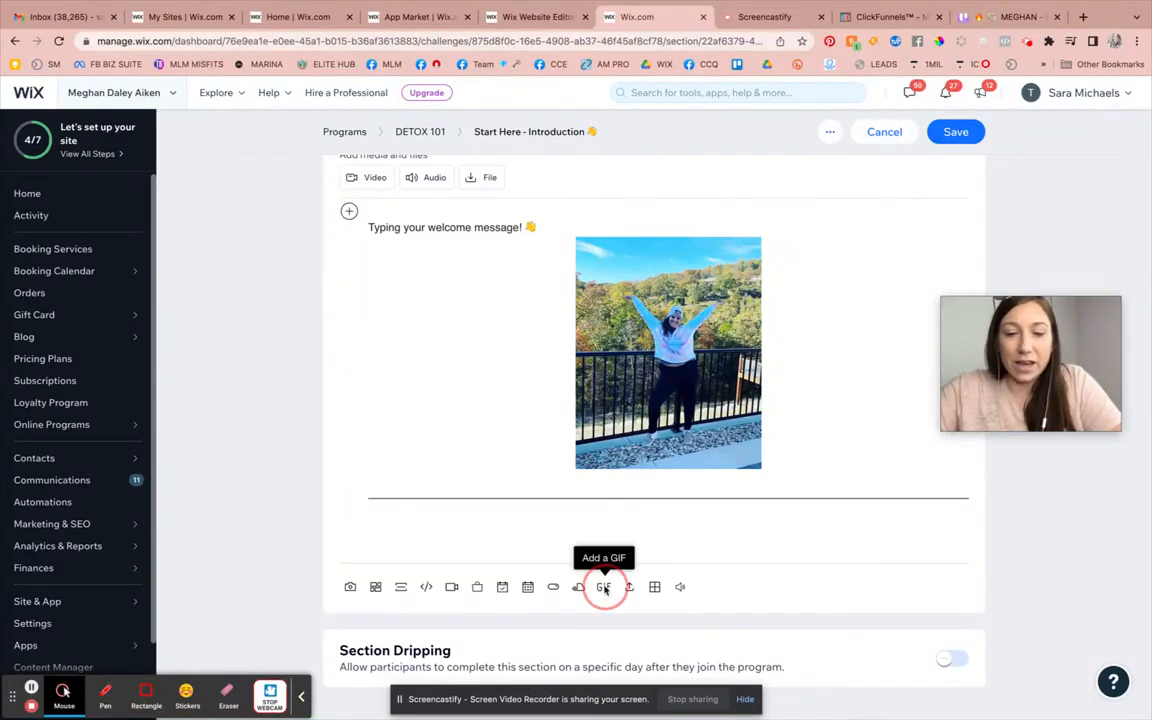
type("hi")
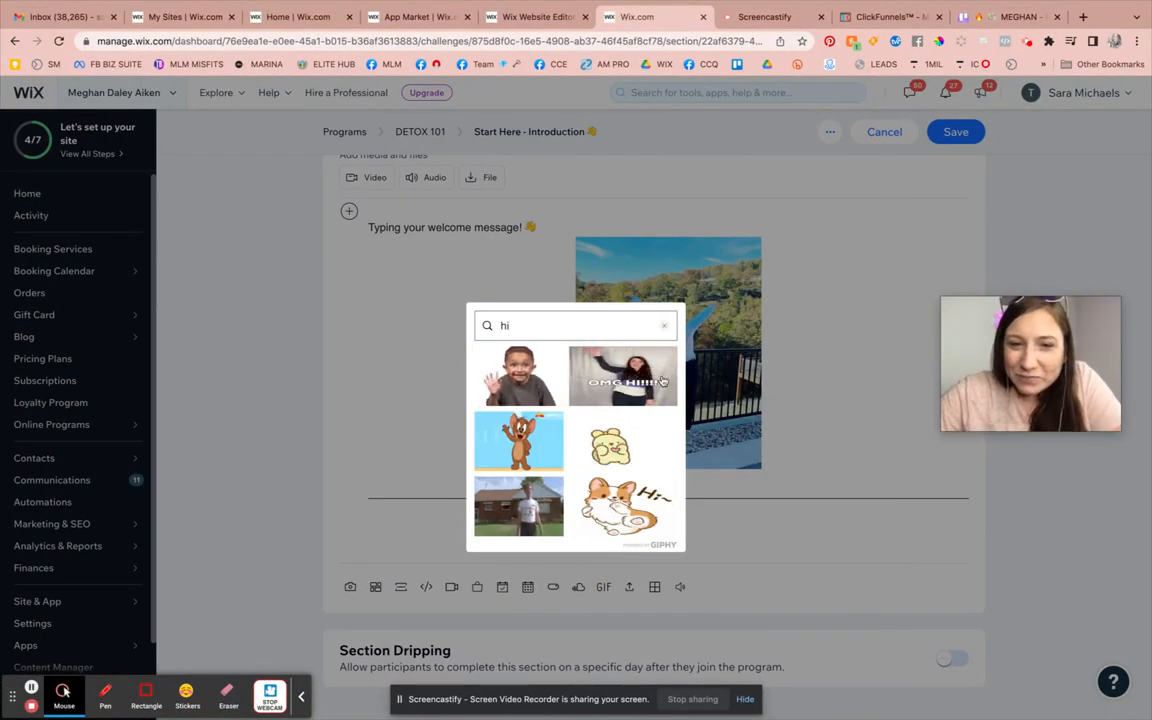
left_click(622, 376)
scroll(673, 467, "down", 2)
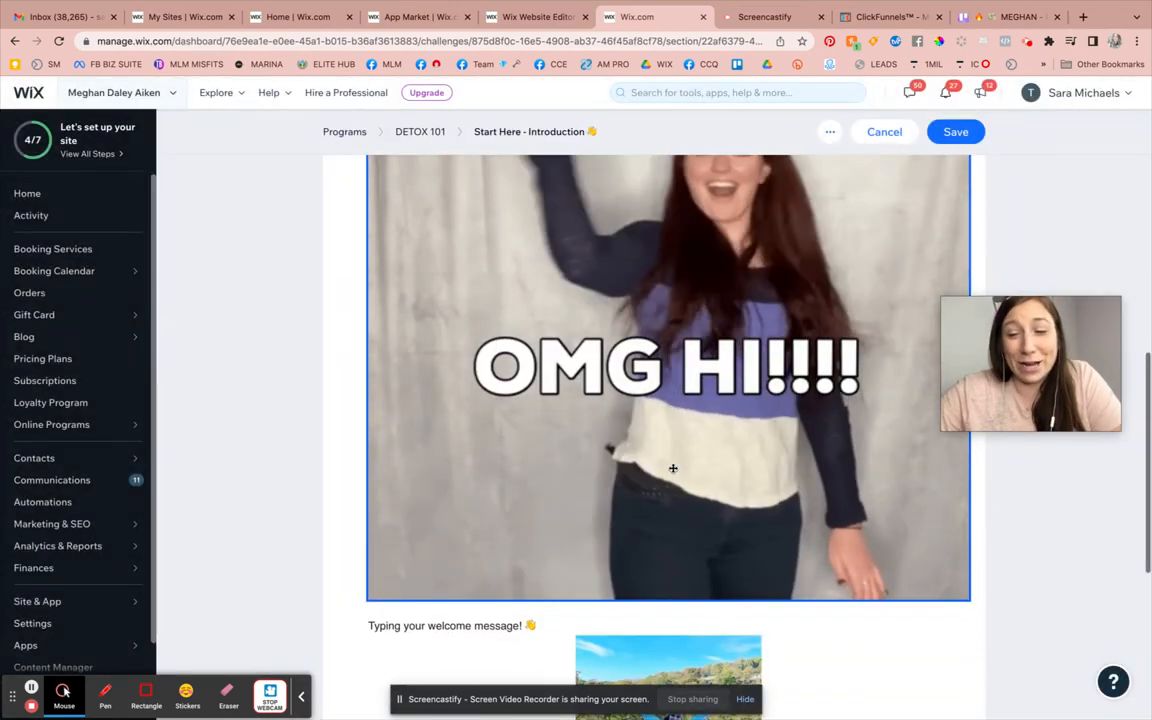
scroll(900, 371, "up", 2)
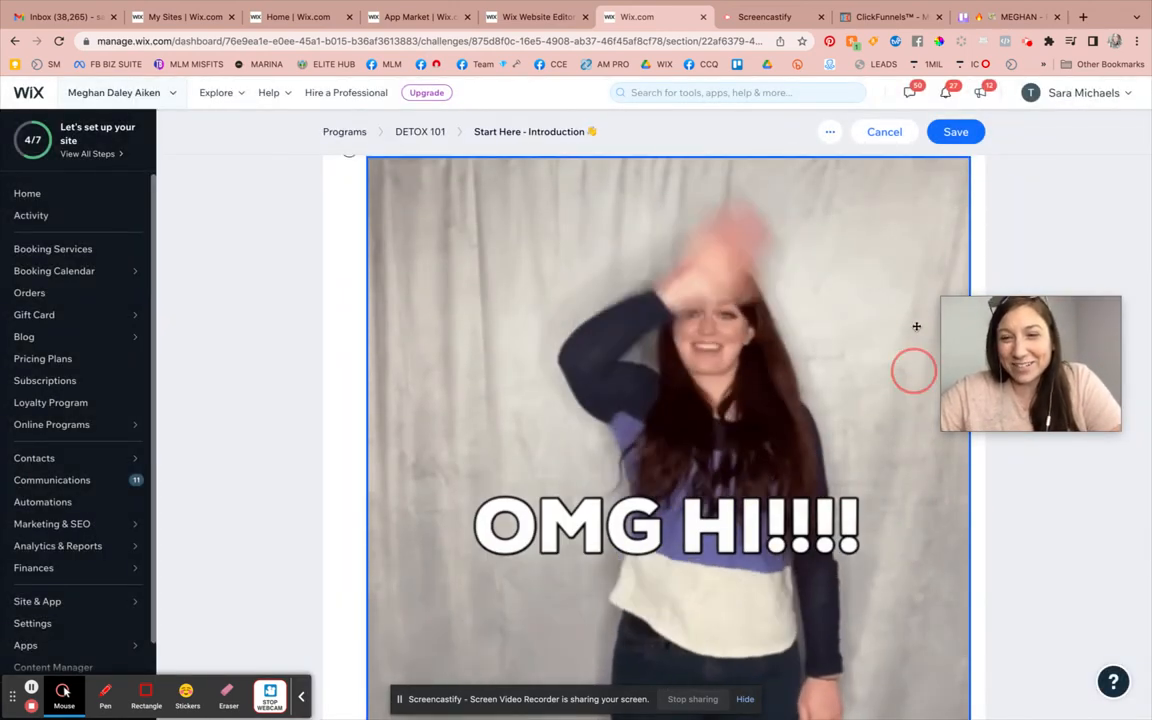
Step: Resize the "OMG HI!!!!" GIF to the small size and centre it above the welcome message
scroll(900, 372, "up", 3)
left_click(872, 455)
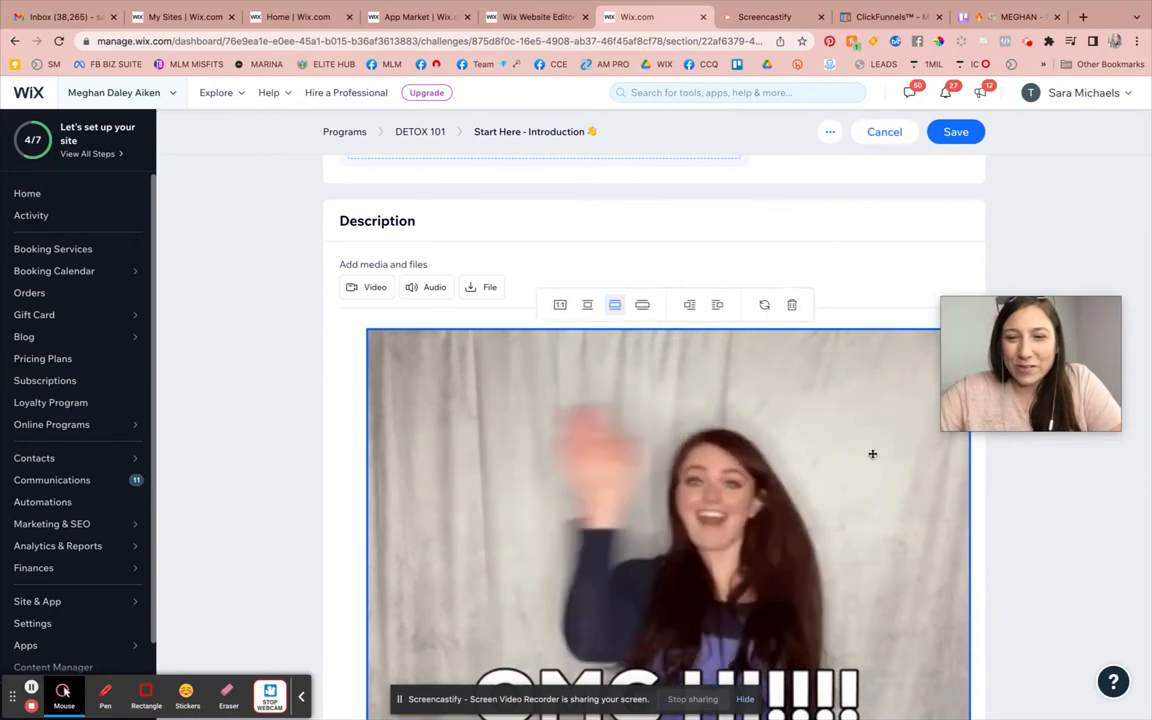
left_click(689, 294)
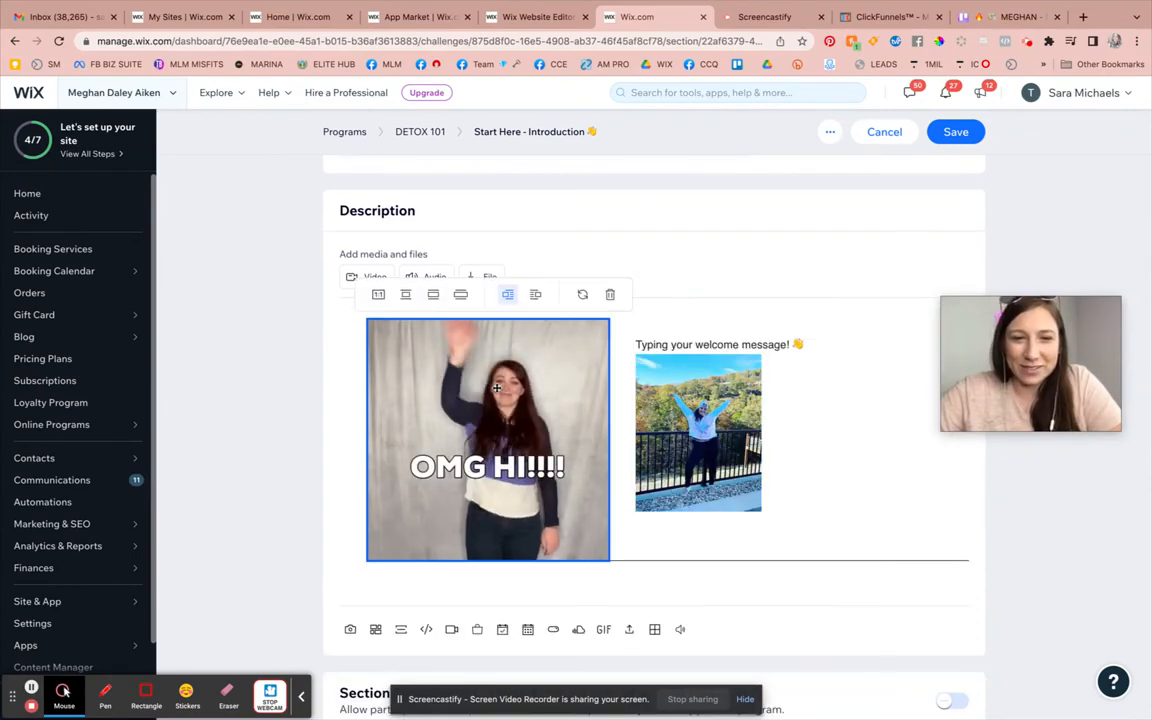
left_click(403, 294)
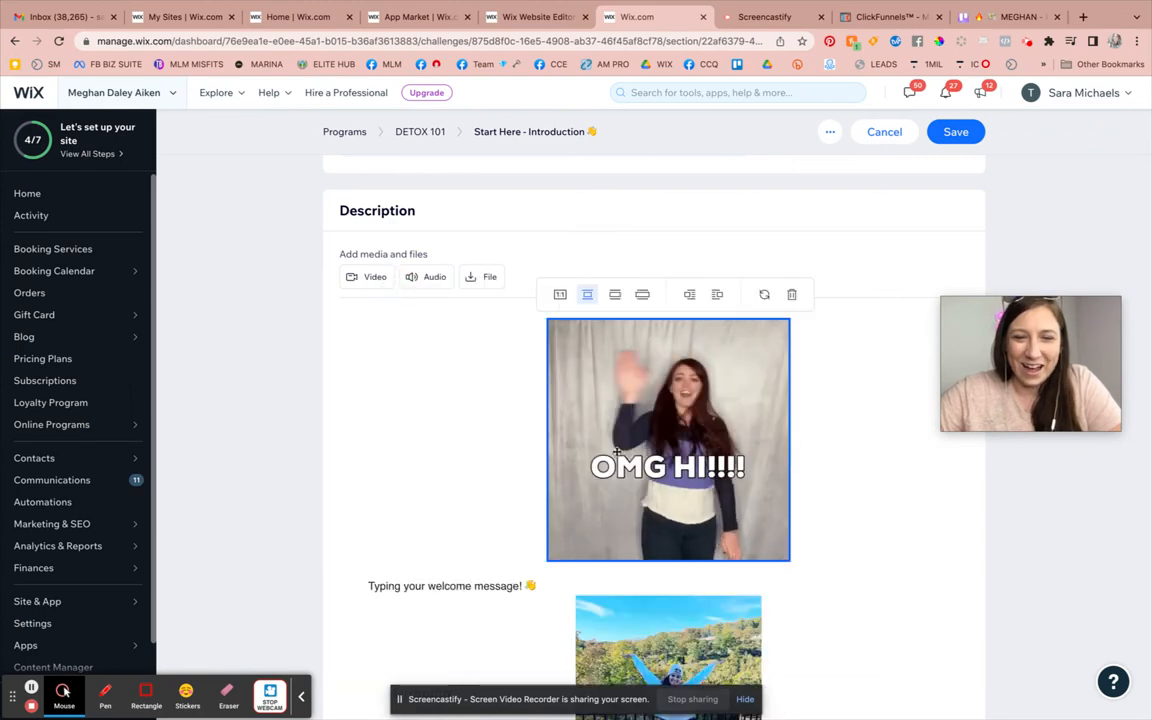
Step: Review the introduction section's description down to Section Dripping, and save the section
scroll(852, 581, "down", 3)
scroll(852, 581, "down", 2)
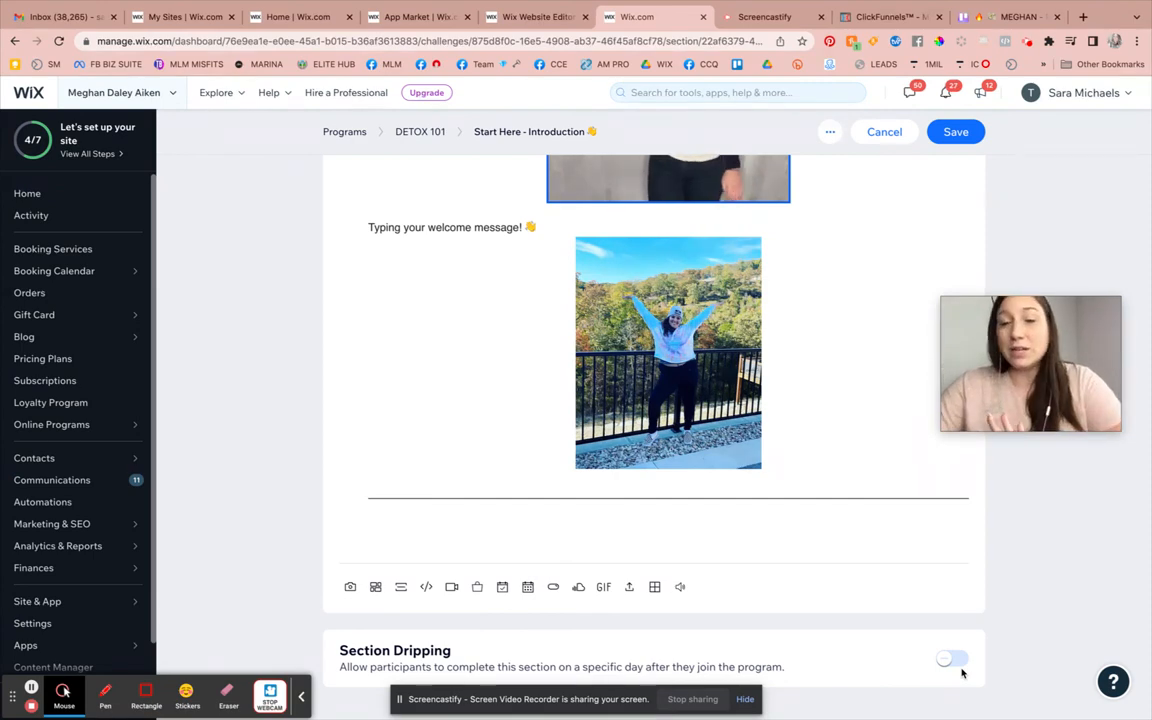
scroll(829, 569, "up", 5)
scroll(829, 566, "up", 3)
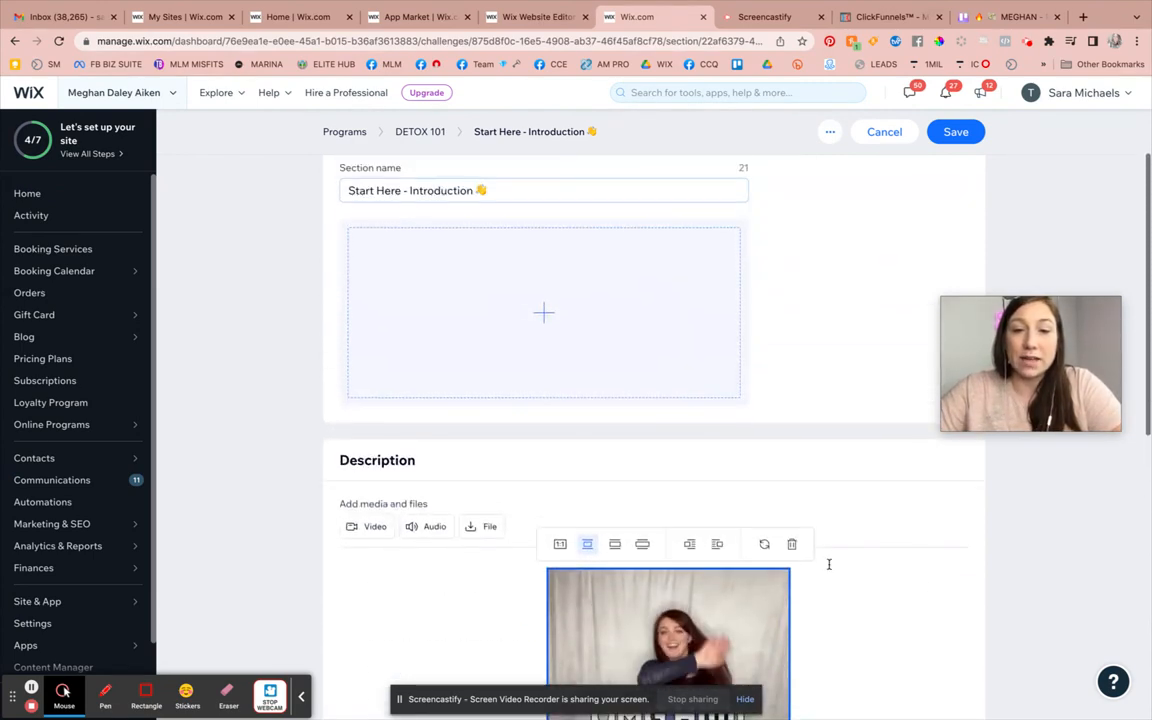
left_click(955, 162)
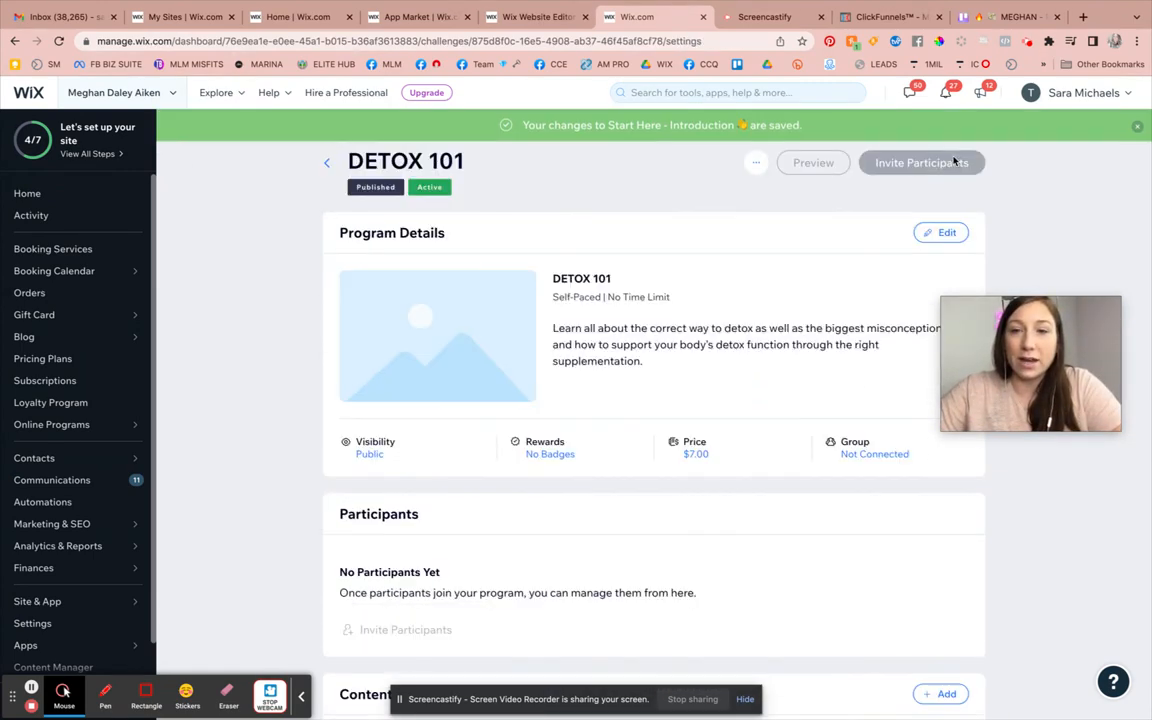
left_click(330, 163)
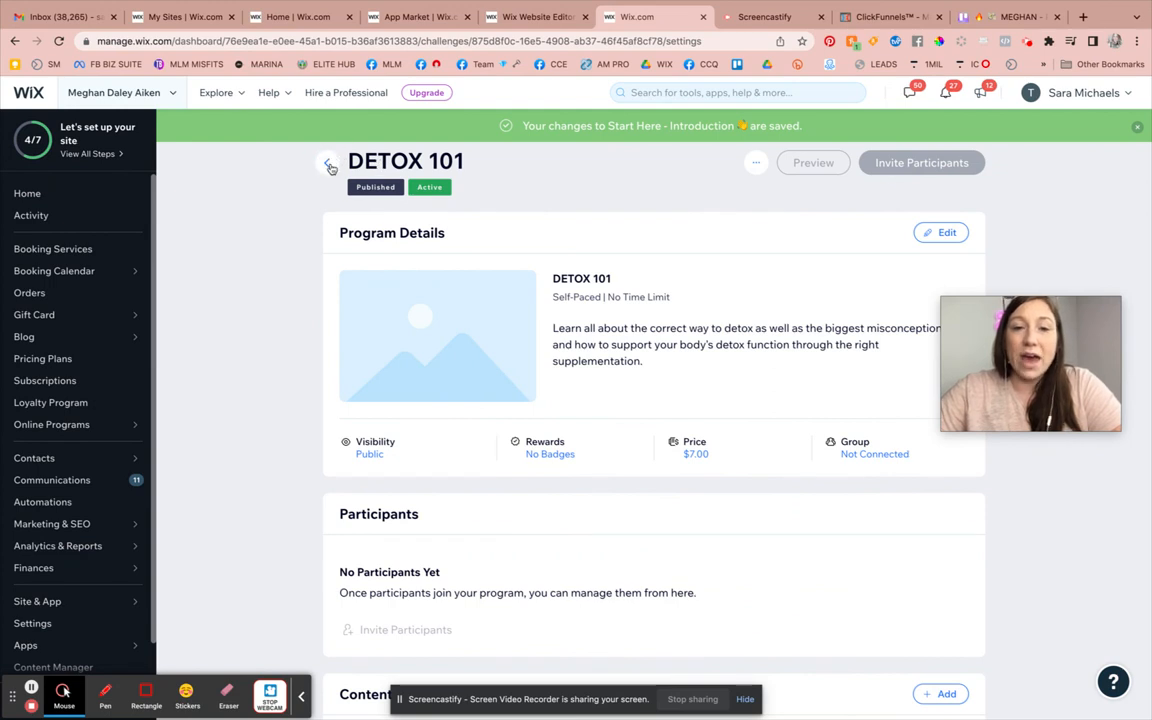
scroll(387, 327, "down", 3)
scroll(387, 327, "up", 3)
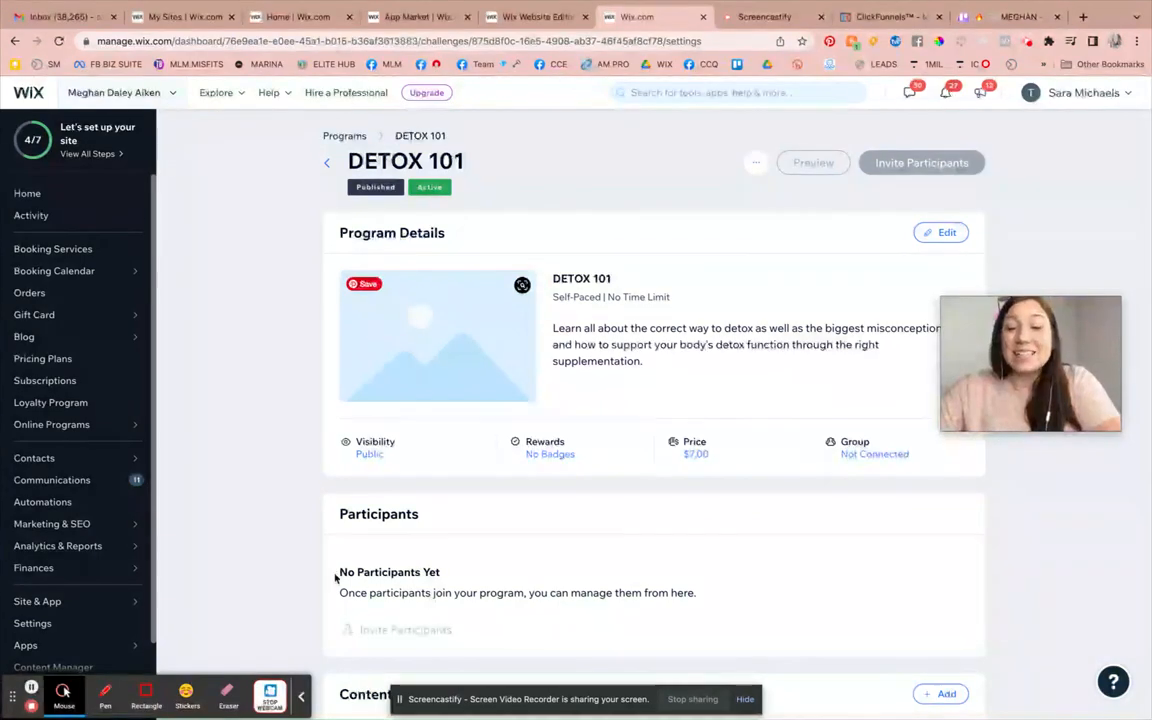
scroll(422, 520, "down", 2)
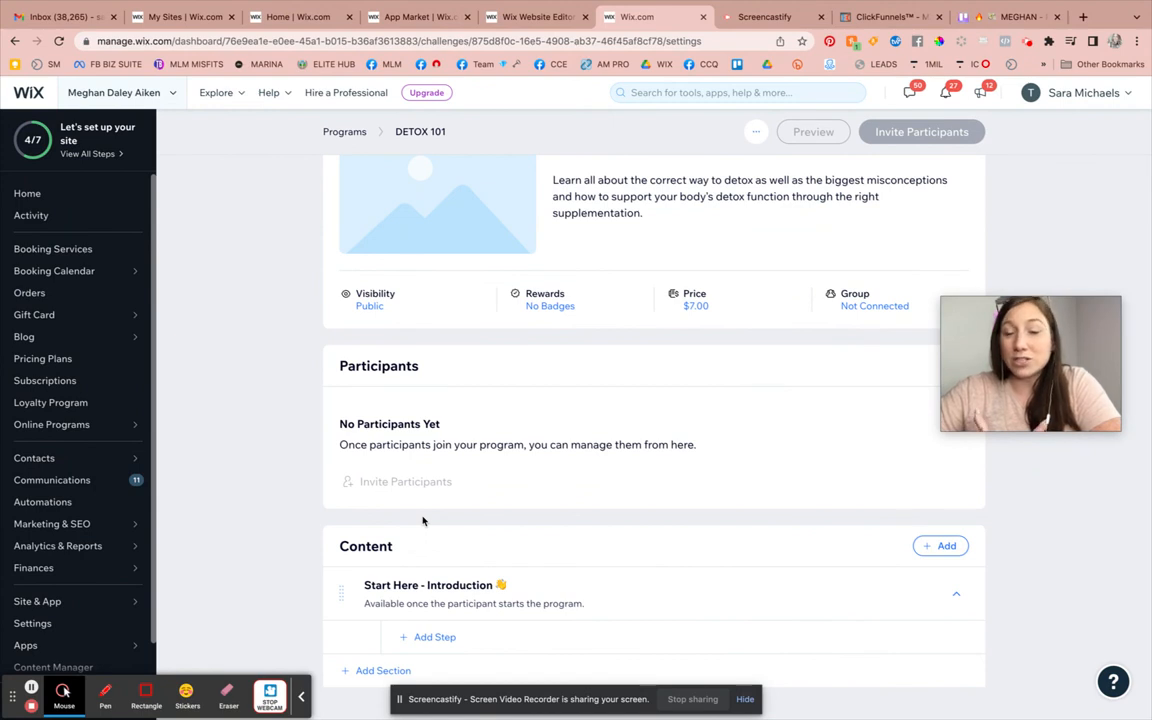